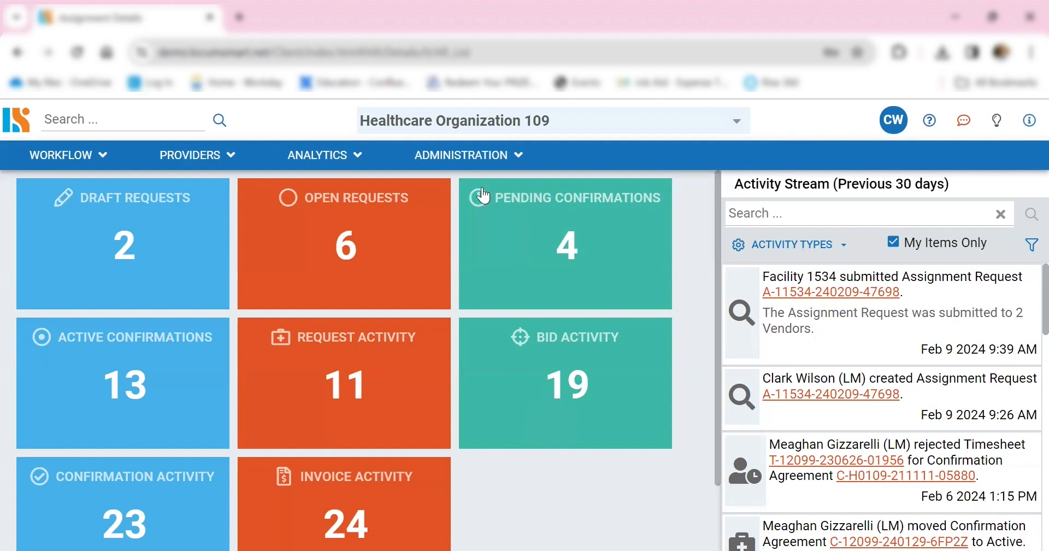
# - Open the workflow's assignment requests and create a new request
pyautogui.click(56, 158)
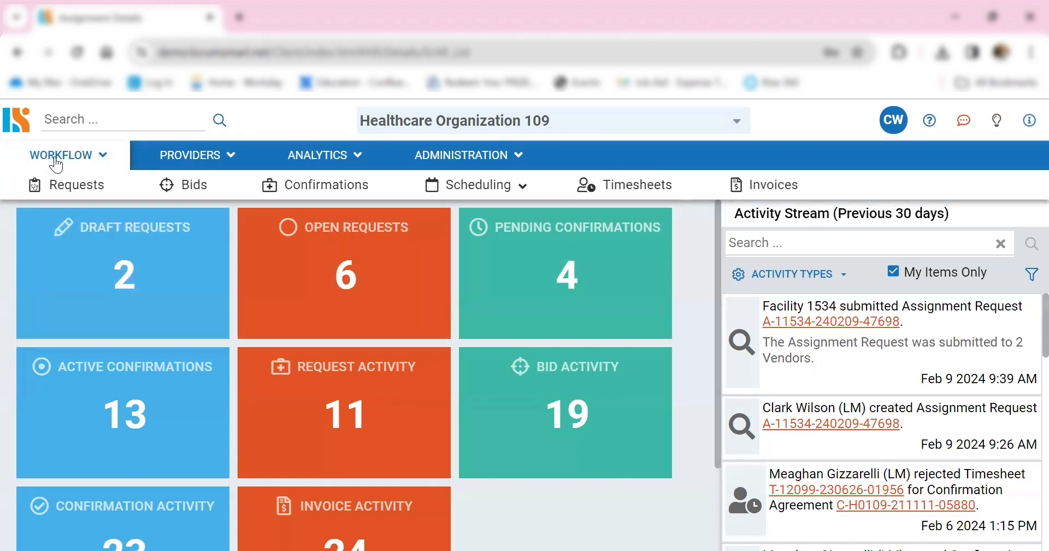
pyautogui.click(76, 185)
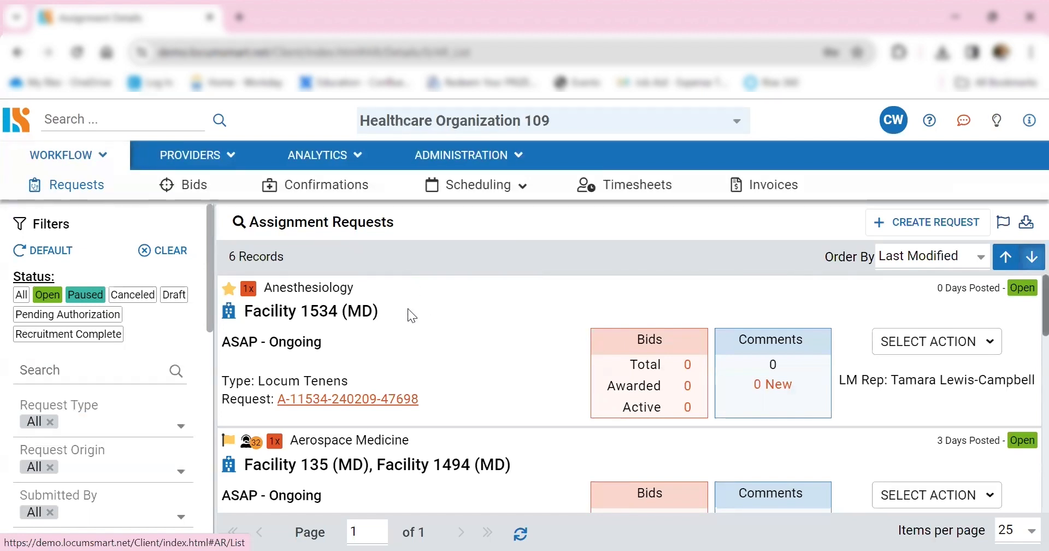
pyautogui.click(924, 225)
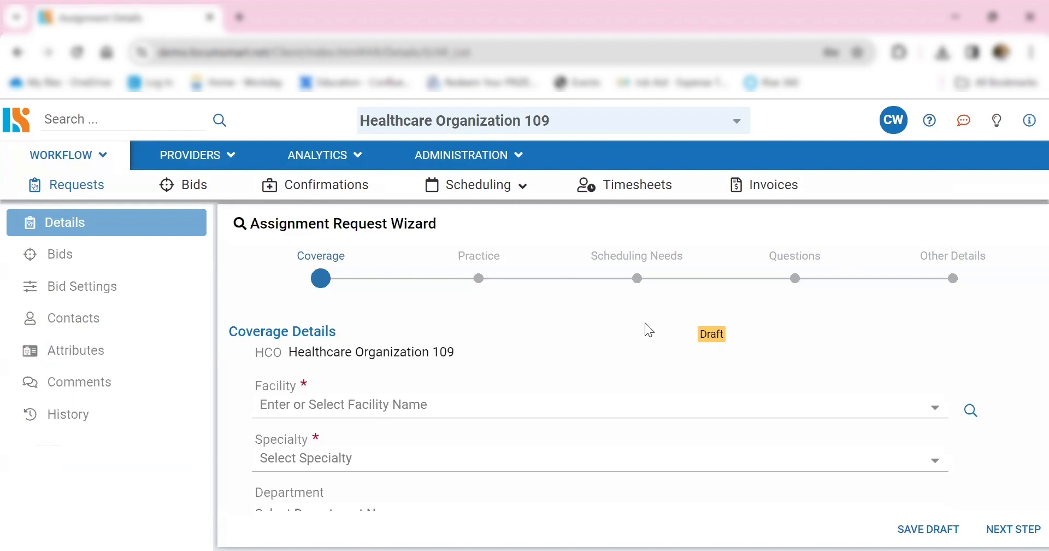
# - Choose Facility 2603 as the facility in the request's coverage details
pyautogui.scroll(-2, 647, 328)
pyautogui.scroll(2, 646, 321)
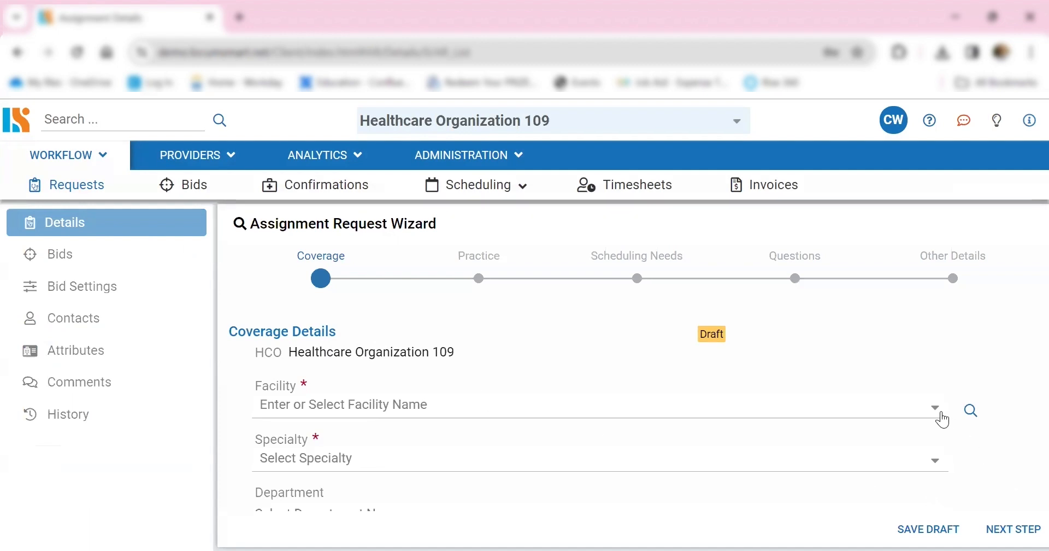
pyautogui.click(940, 416)
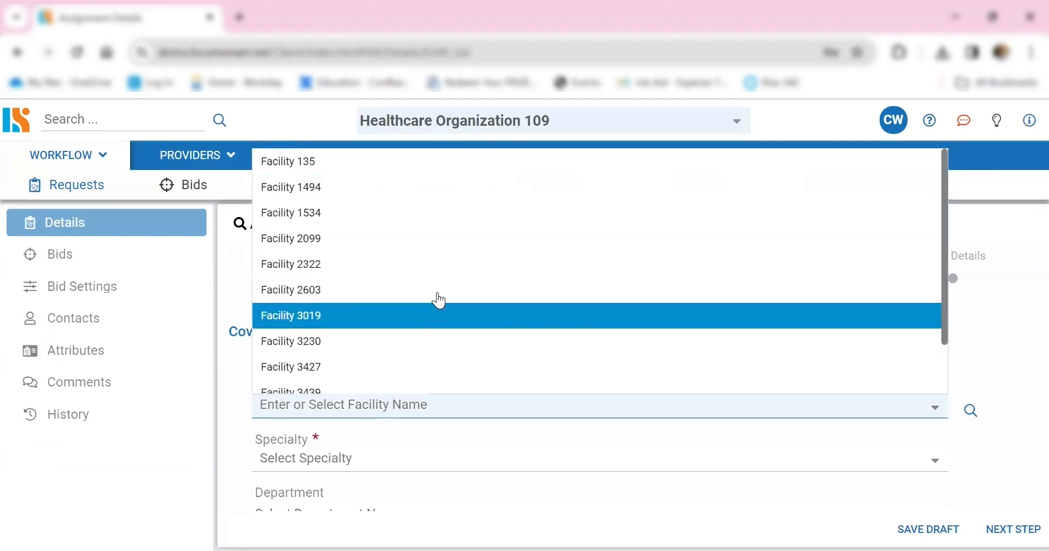
pyautogui.click(440, 295)
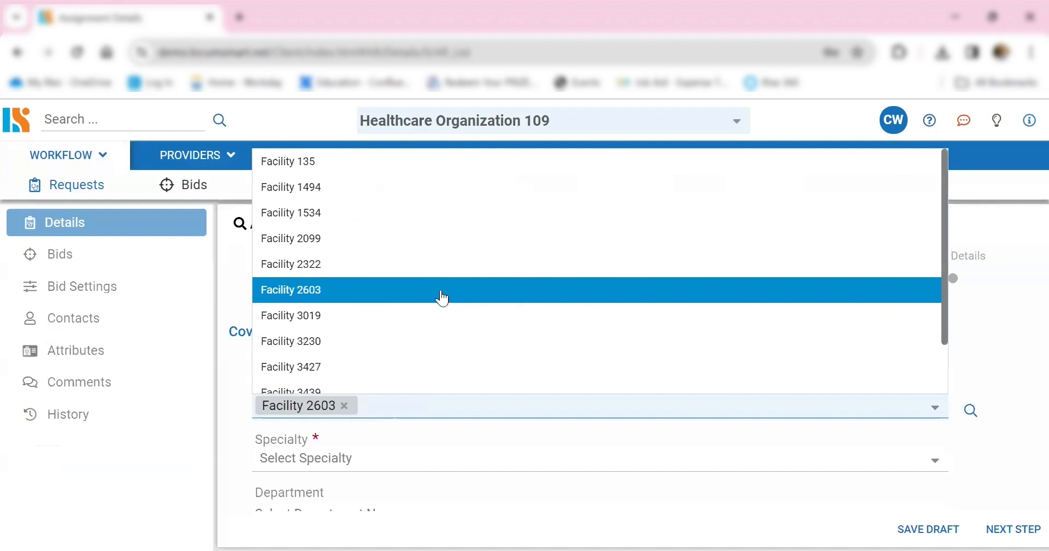
# - Try adding Facility 3230 and Facility 2099 as further facilities, and remove both from the request
pyautogui.click(424, 343)
pyautogui.click(404, 240)
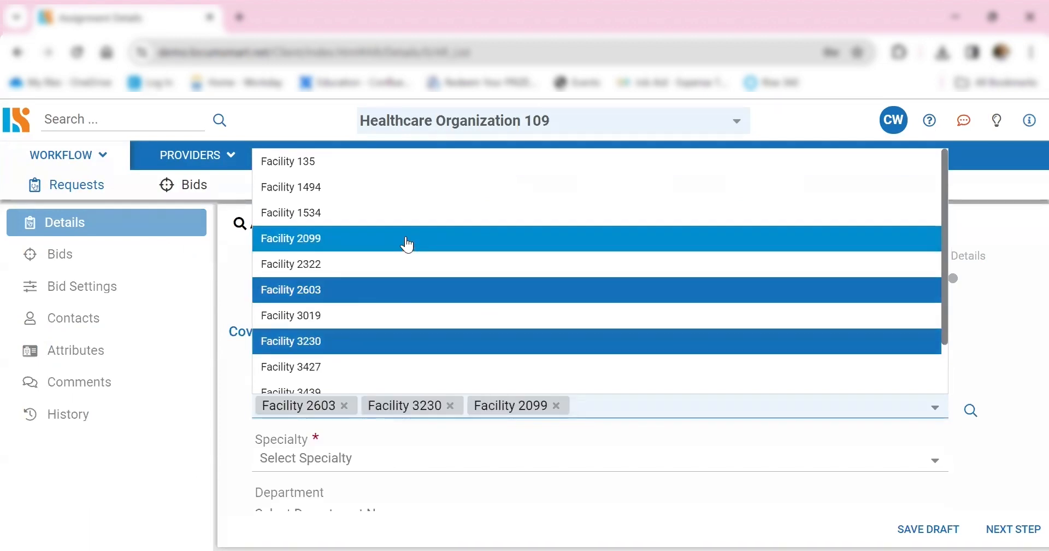
pyautogui.click(557, 406)
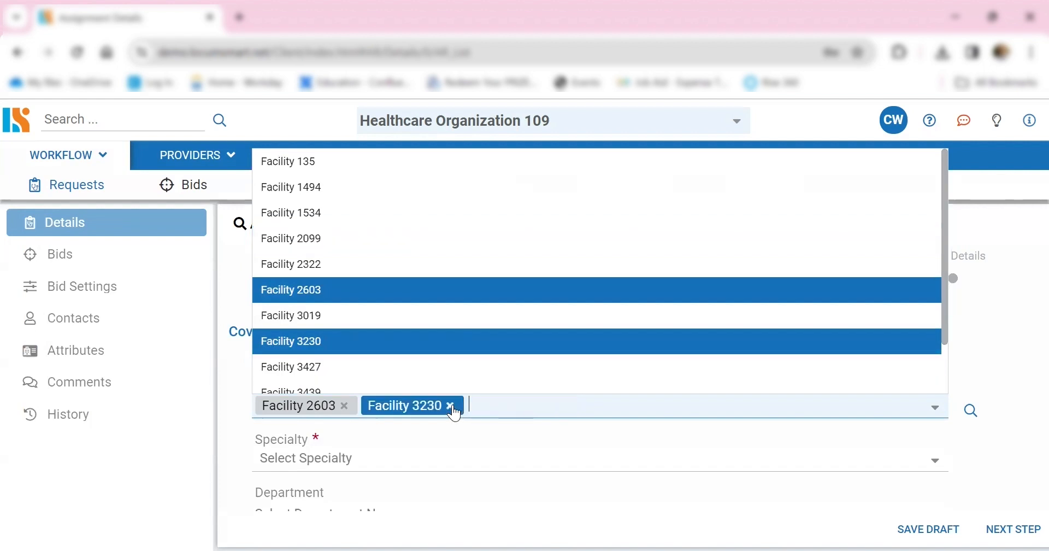
pyautogui.click(450, 405)
pyautogui.click(1001, 337)
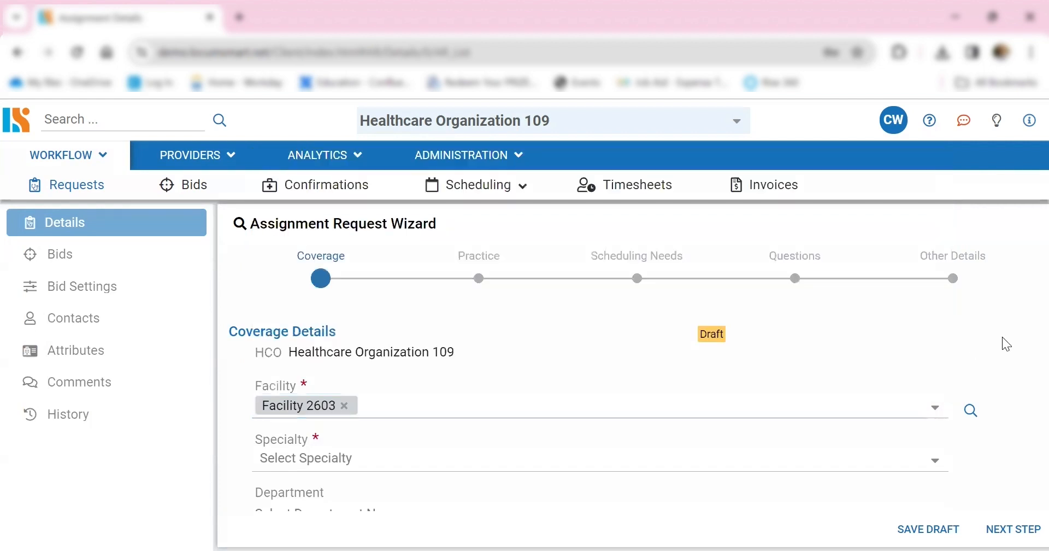
# - Set the request's specialty to Anesthesiology
pyautogui.scroll(-2, 1005, 388)
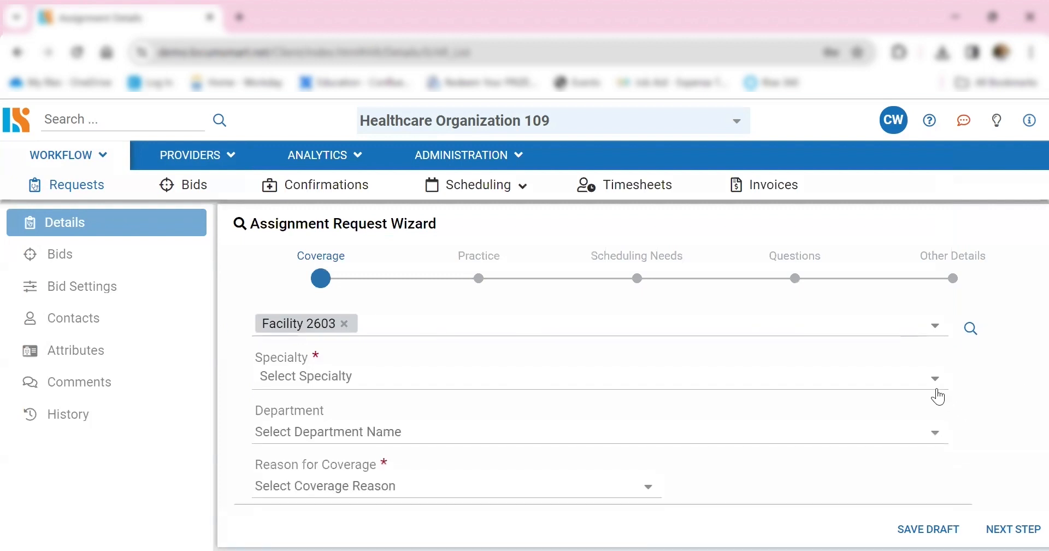
pyautogui.click(938, 389)
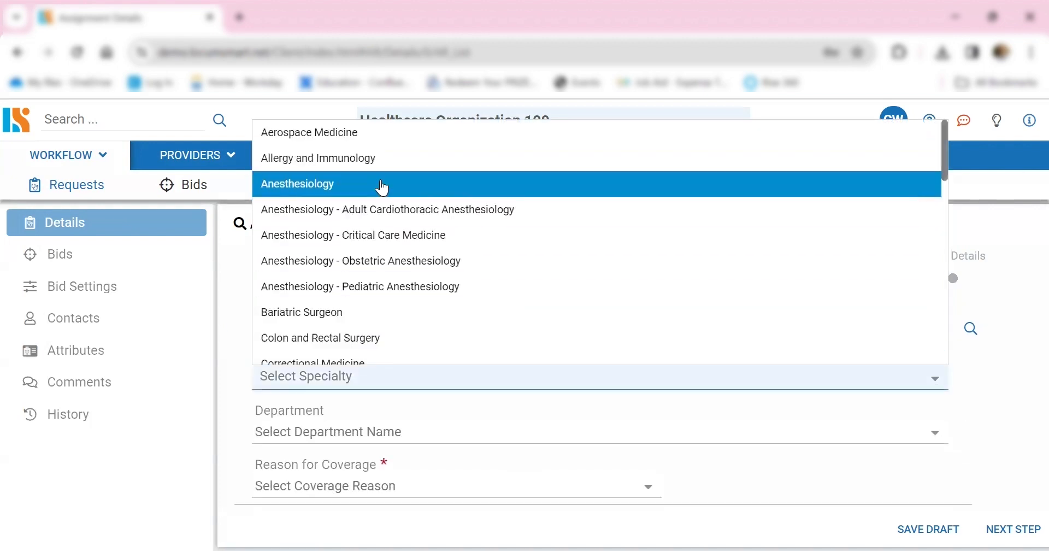
pyautogui.click(377, 185)
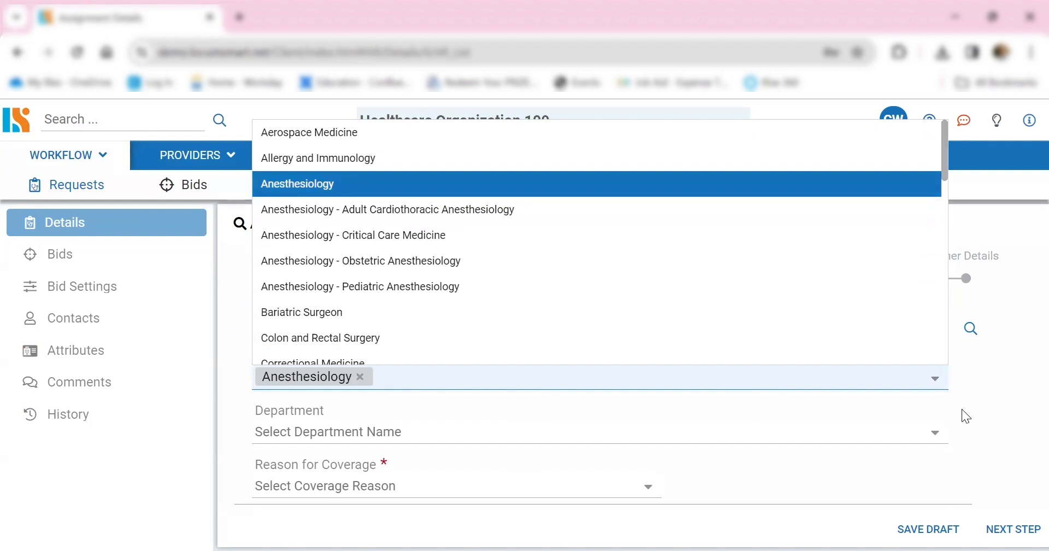
pyautogui.click(1021, 404)
# - Set the department to Department 113 and the reason for coverage to Vacancy - Maternity / Paternity
pyautogui.scroll(-2, 849, 367)
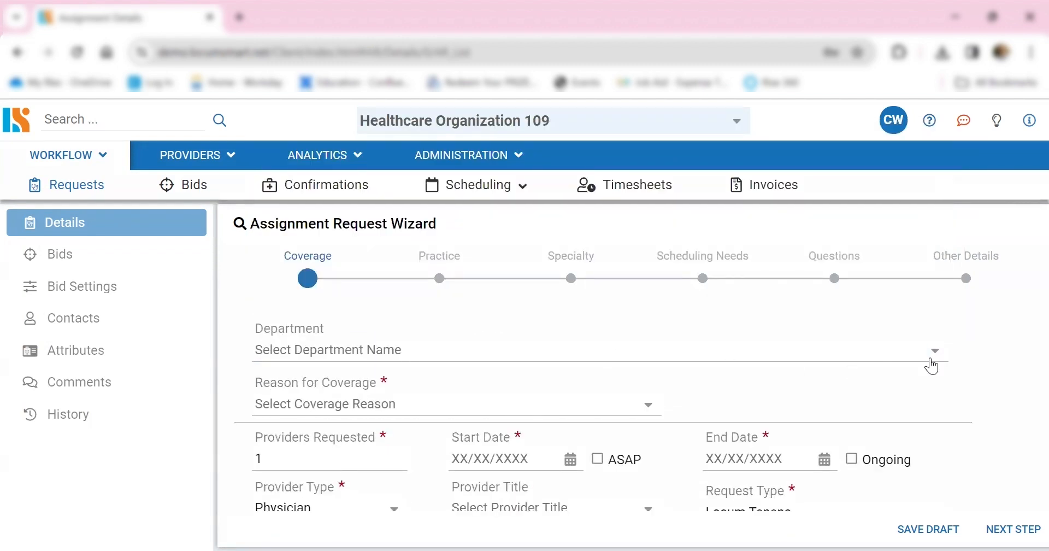
pyautogui.click(934, 353)
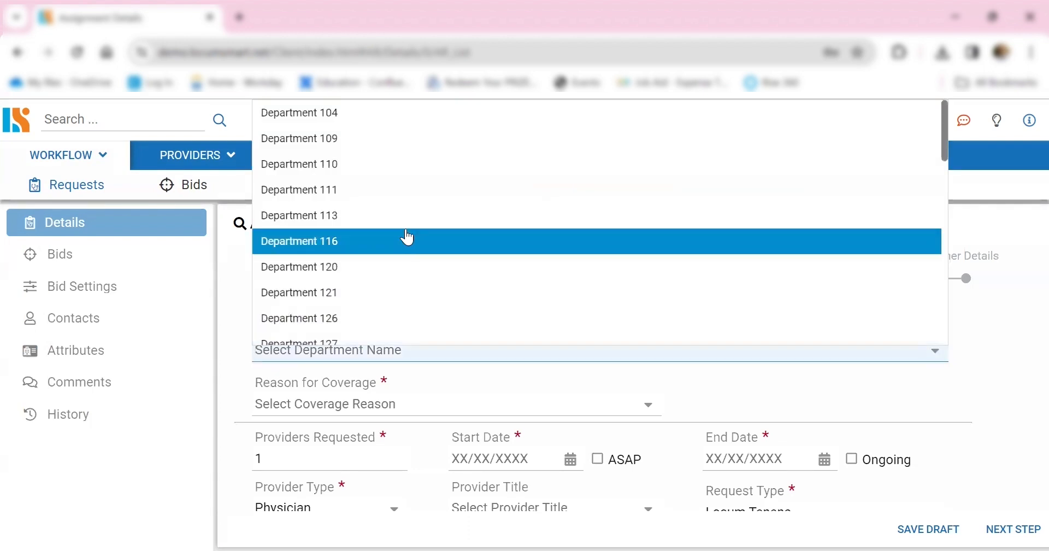
pyautogui.click(385, 218)
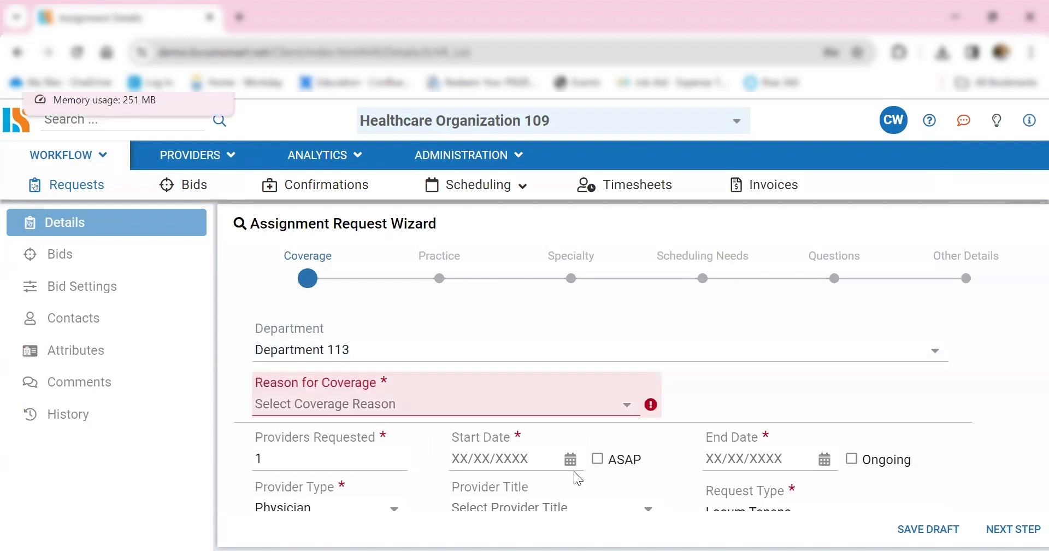
pyautogui.click(623, 409)
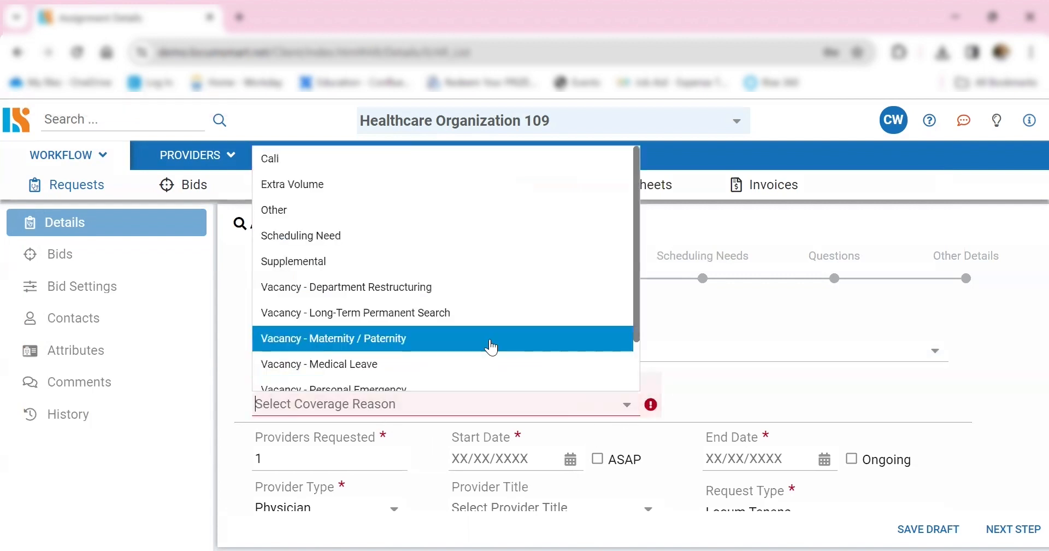
pyautogui.scroll(-2, 490, 347)
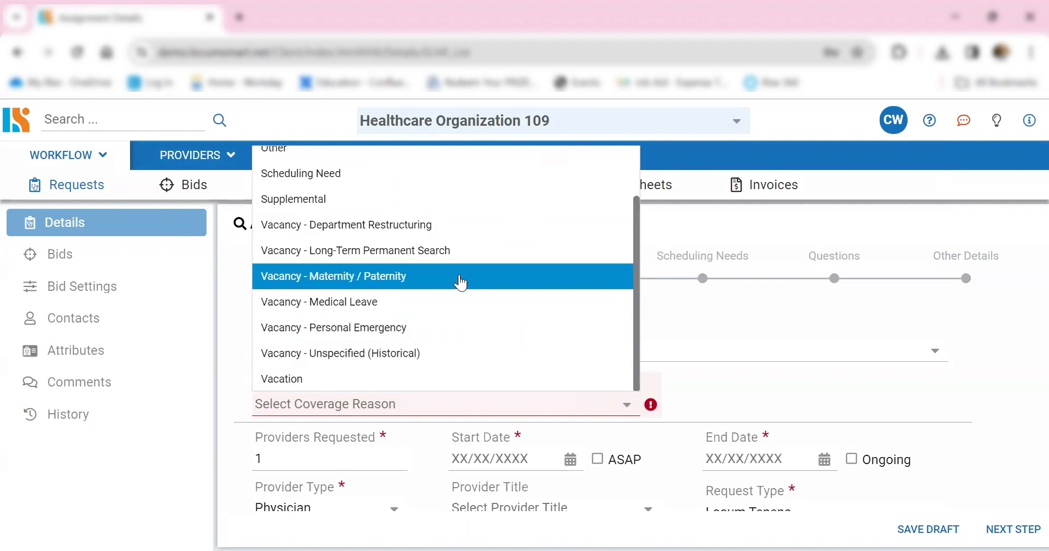
pyautogui.click(368, 281)
# - Mark the start date as ASAP and the end date as Ongoing
pyautogui.scroll(-2, 787, 402)
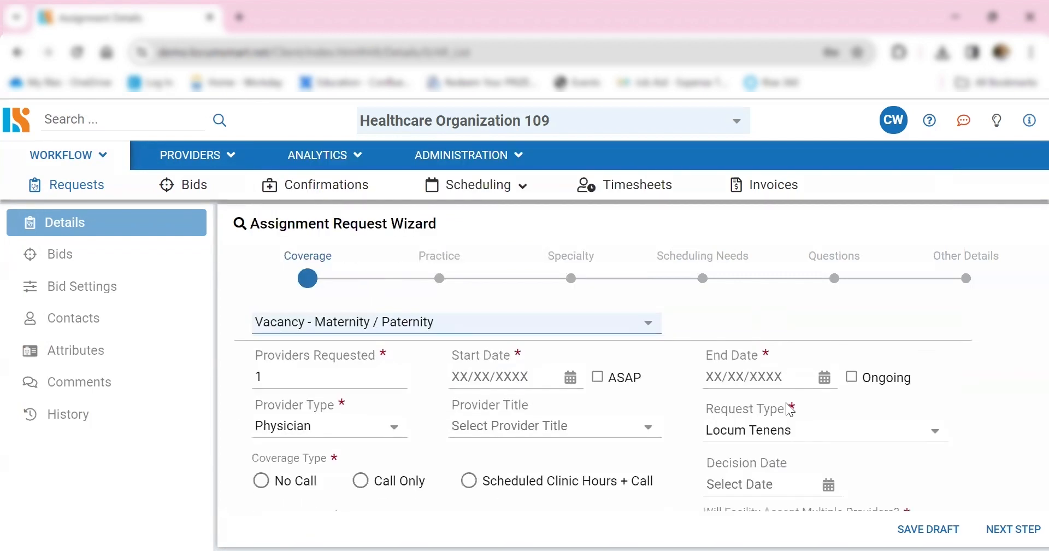
pyautogui.click(233, 432)
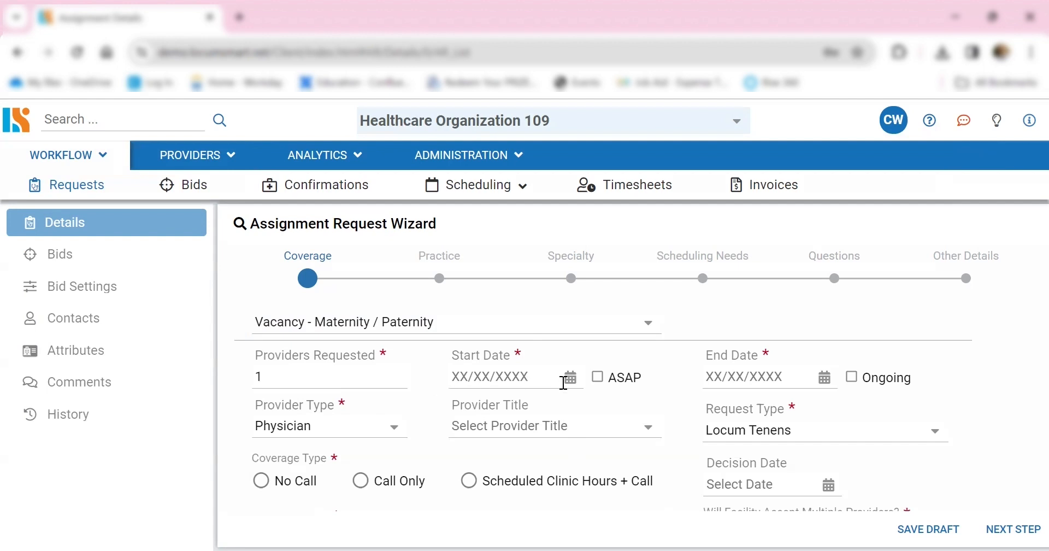
pyautogui.click(599, 381)
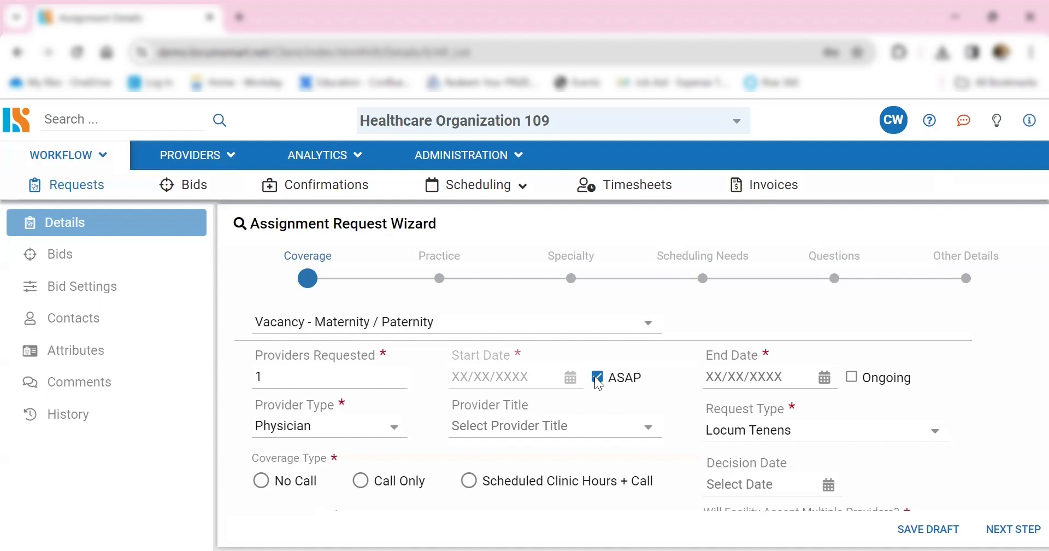
pyautogui.click(850, 377)
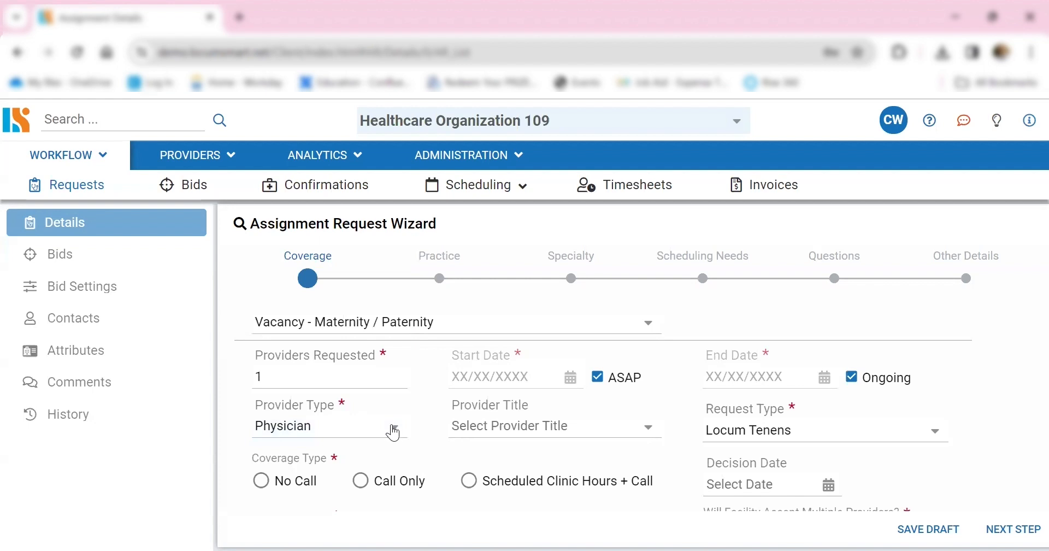
# - Set the provider title to MD, keeping Physician as the provider type and Locum Tenens as the request type
pyautogui.click(394, 435)
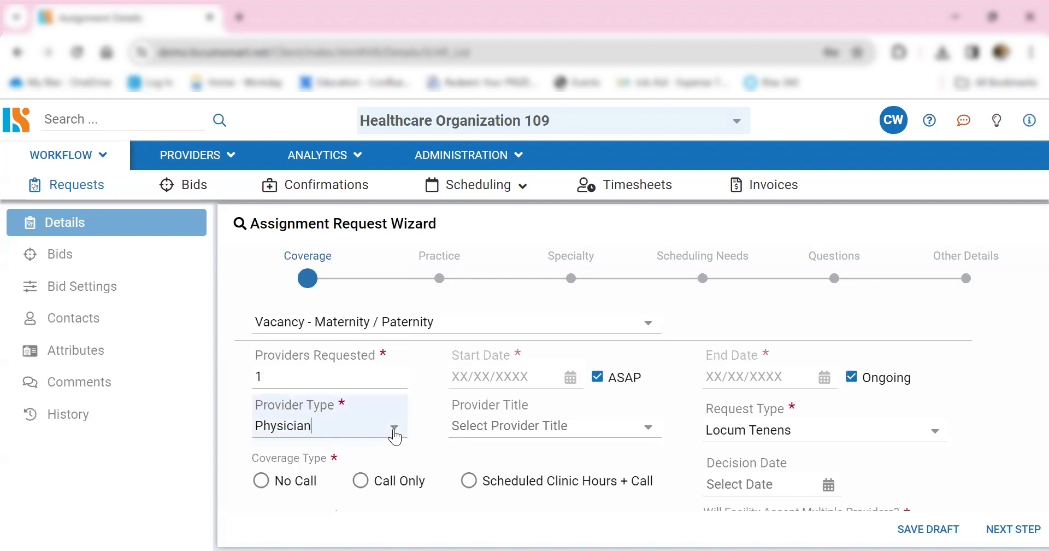
pyautogui.click(440, 461)
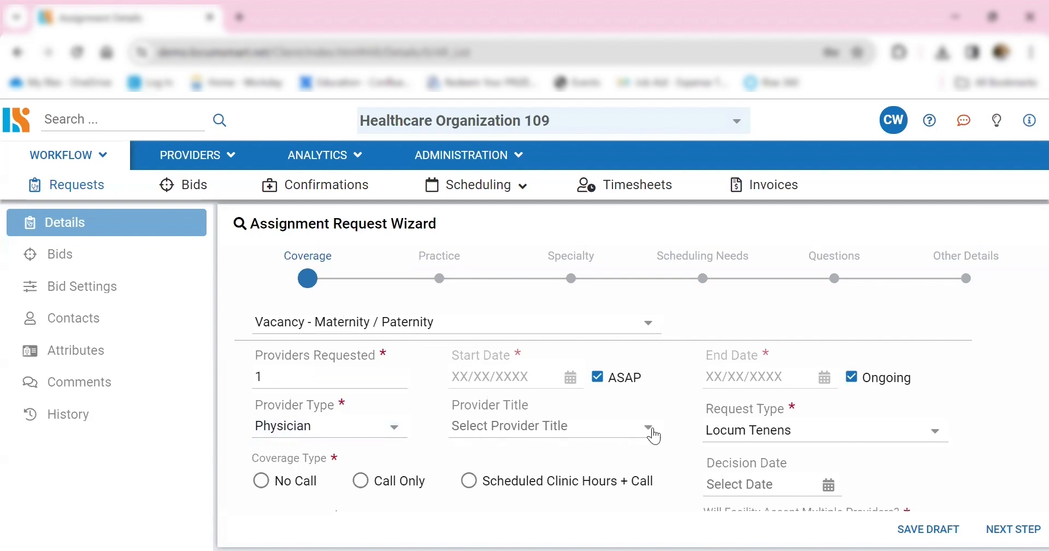
pyautogui.click(651, 433)
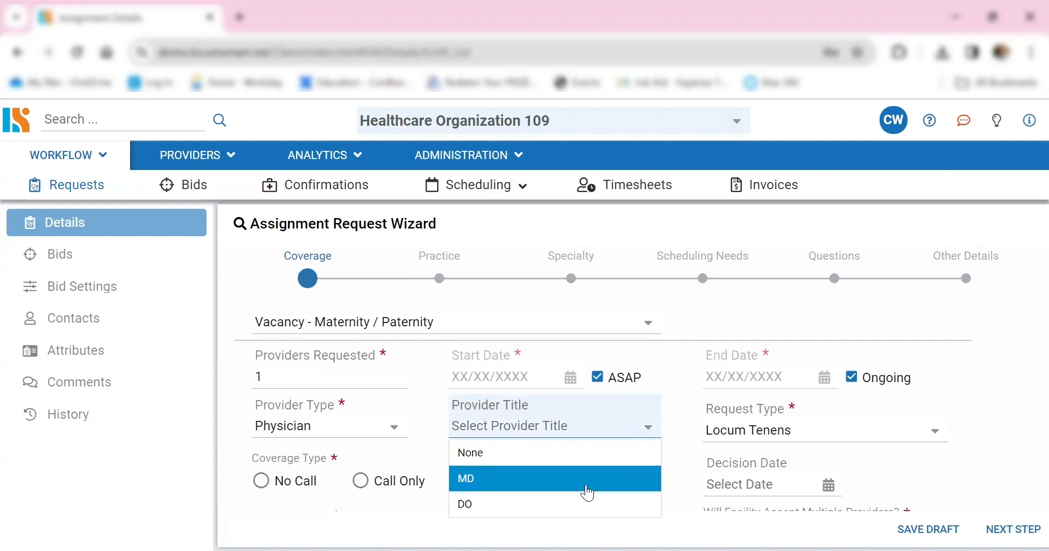
pyautogui.click(590, 491)
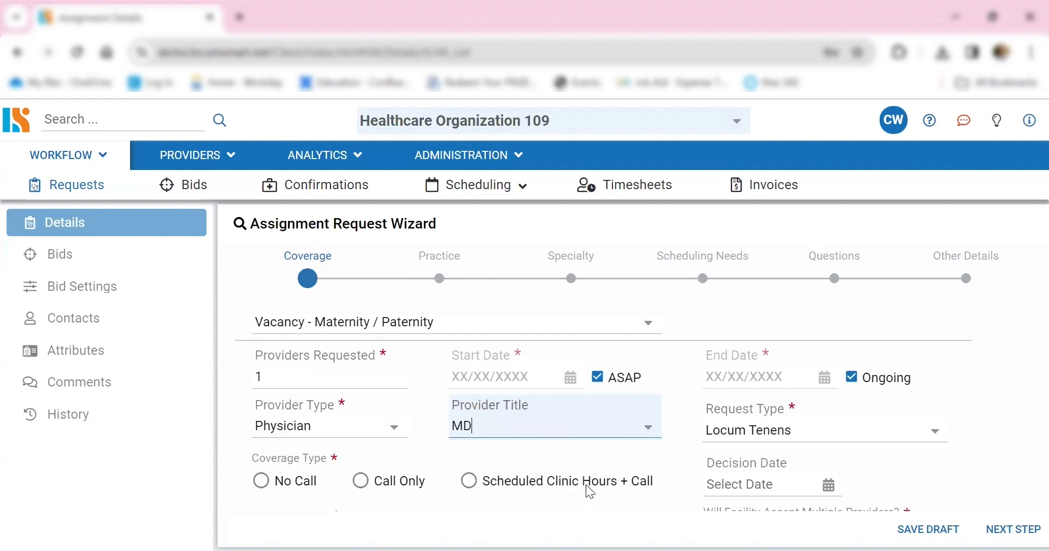
pyautogui.click(935, 436)
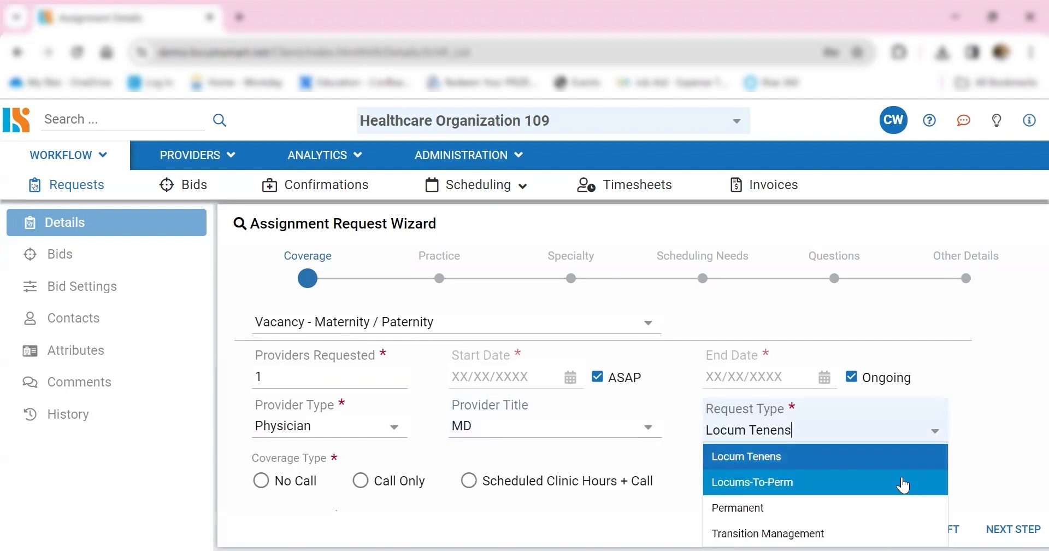
pyautogui.click(901, 463)
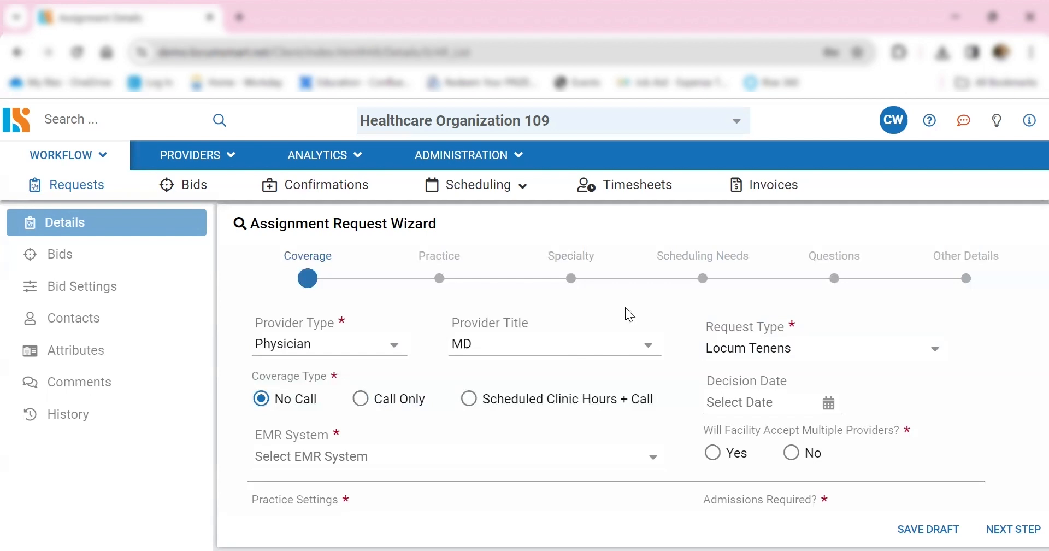
# - Switch the coverage type between Call Only and No Call, and settle on Call Only
pyautogui.click(361, 398)
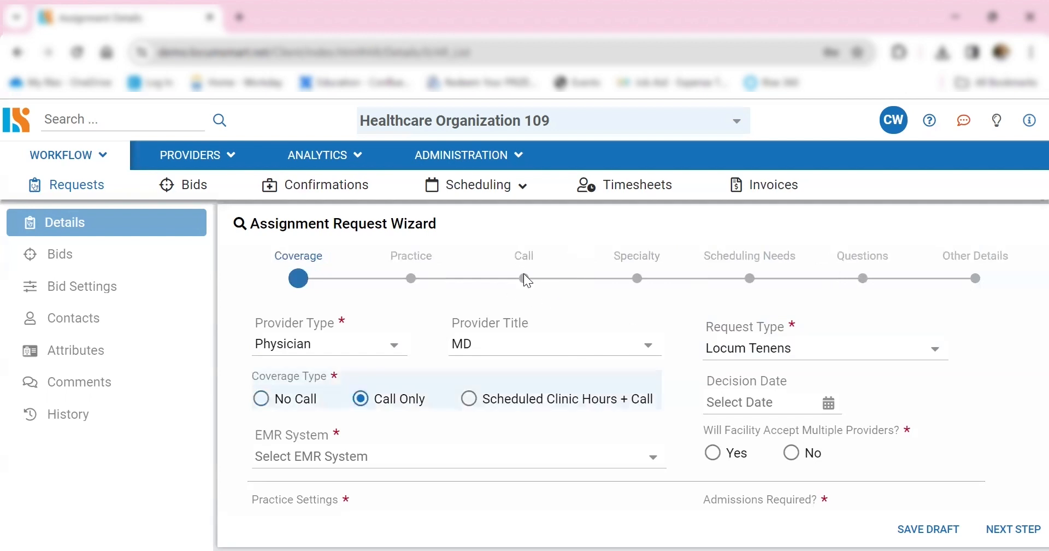
pyautogui.click(262, 398)
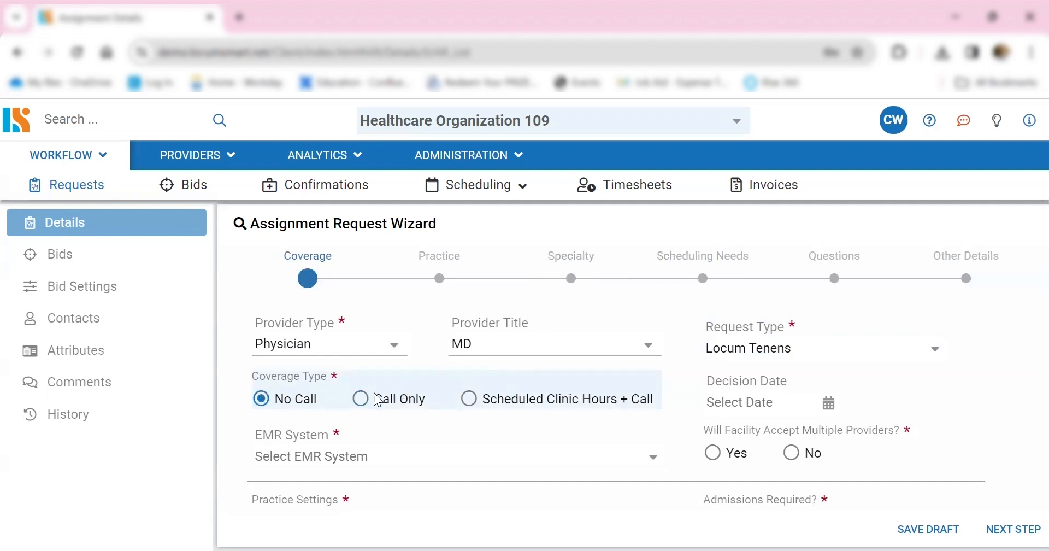
pyautogui.click(361, 399)
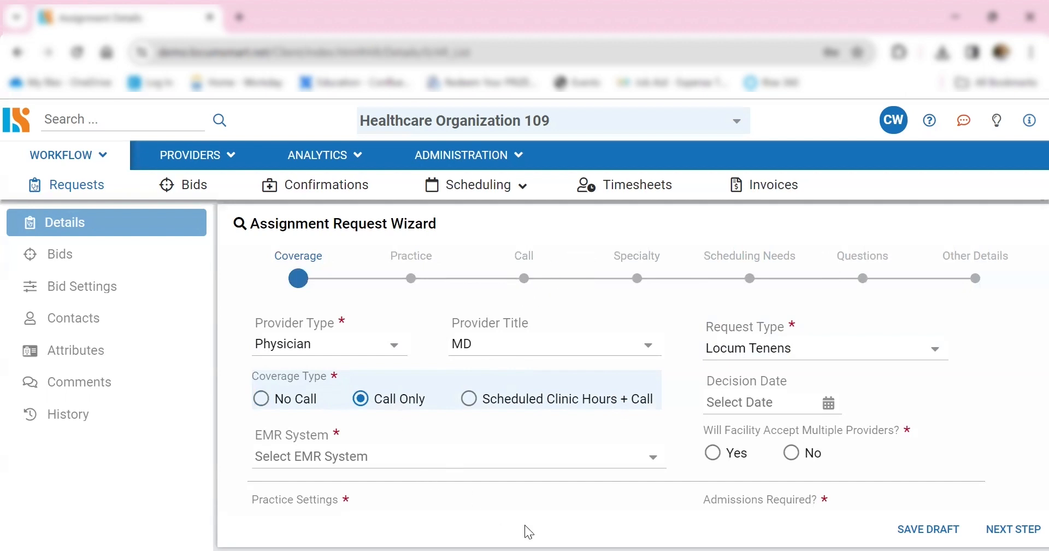
# - Set the EMR system to Cerner and answer Yes to whether the facility will accept multiple providers
pyautogui.click(654, 459)
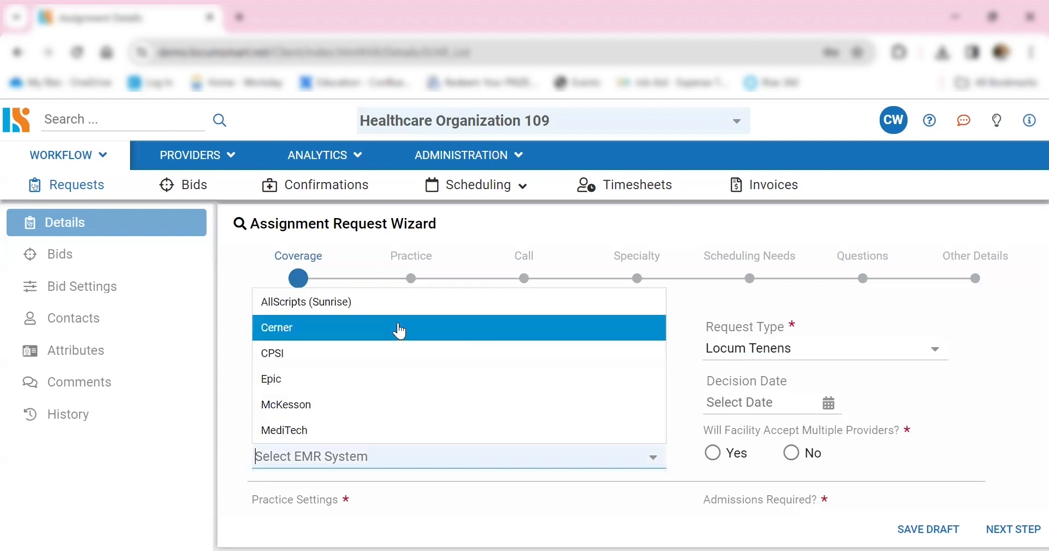
pyautogui.click(374, 334)
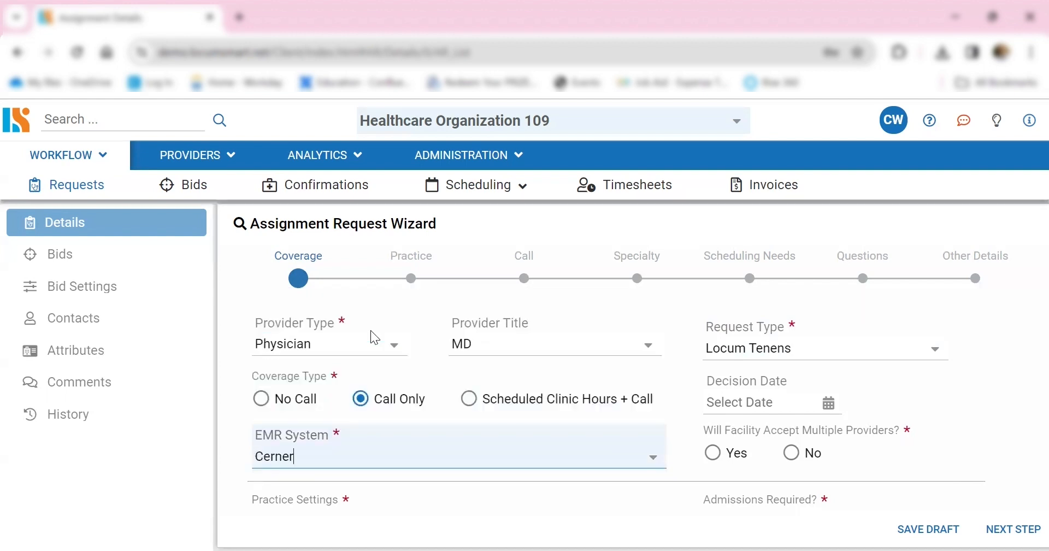
pyautogui.click(626, 481)
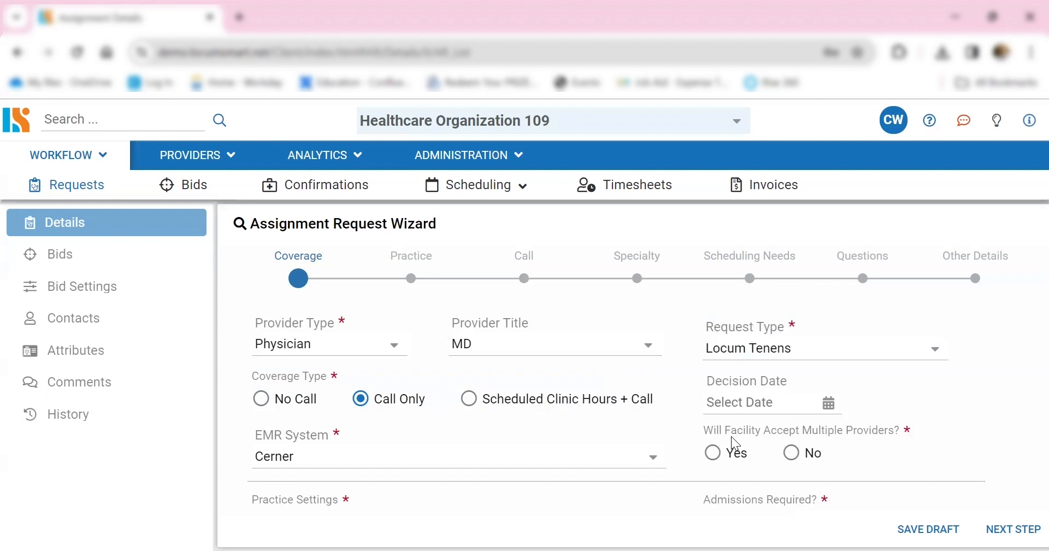
pyautogui.click(712, 452)
pyautogui.scroll(-3, 601, 414)
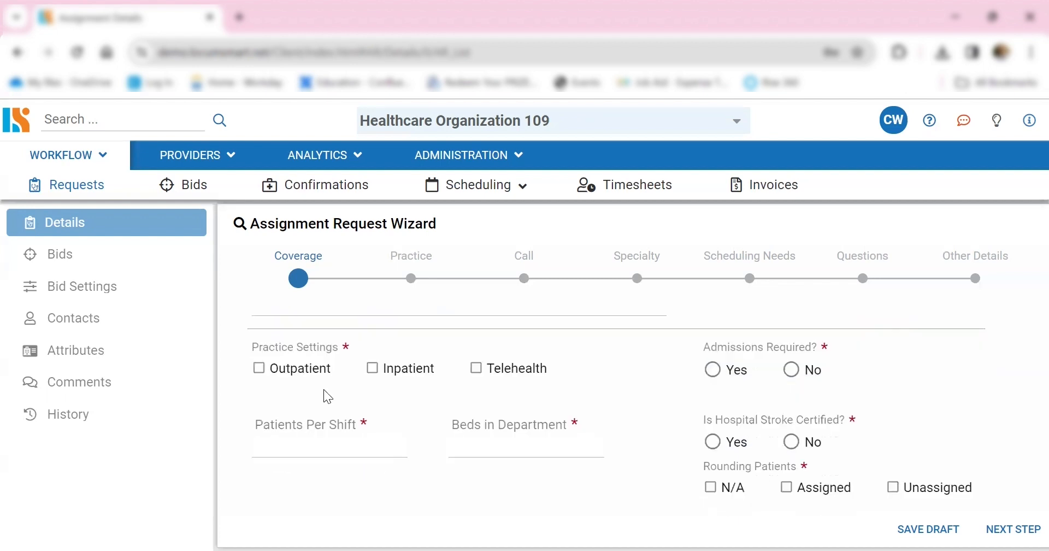
pyautogui.click(259, 369)
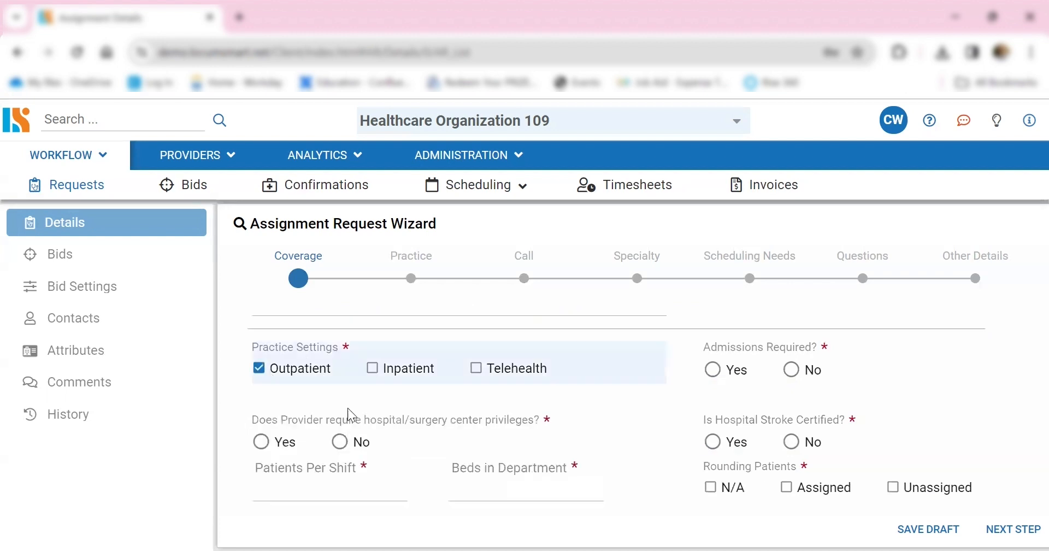
pyautogui.click(373, 371)
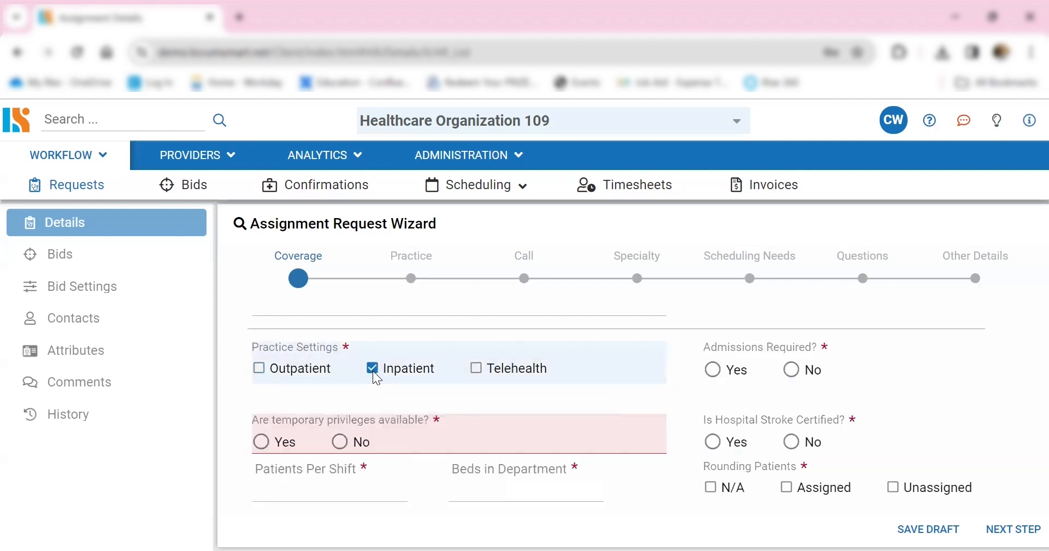
pyautogui.click(372, 370)
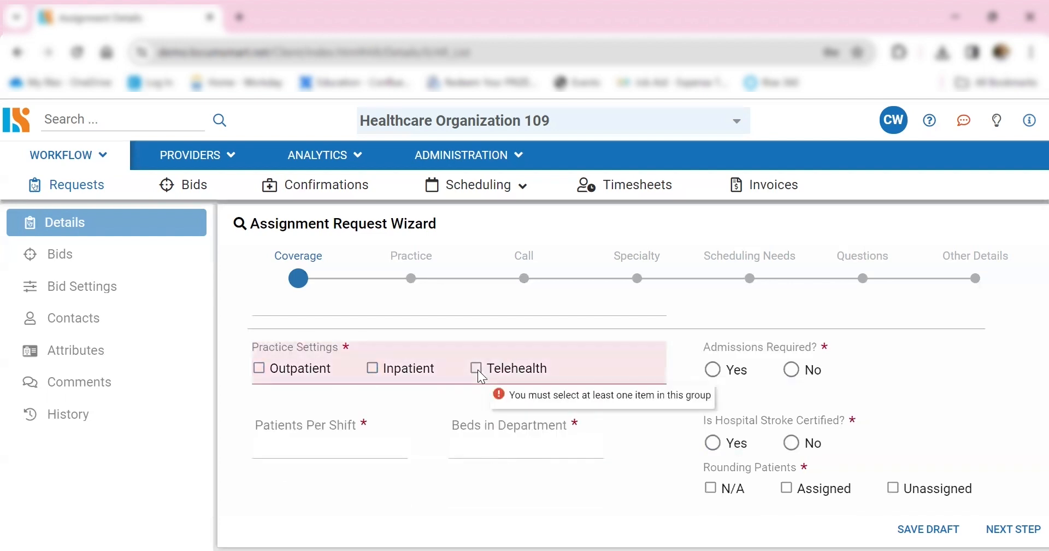
pyautogui.click(477, 369)
pyautogui.click(372, 369)
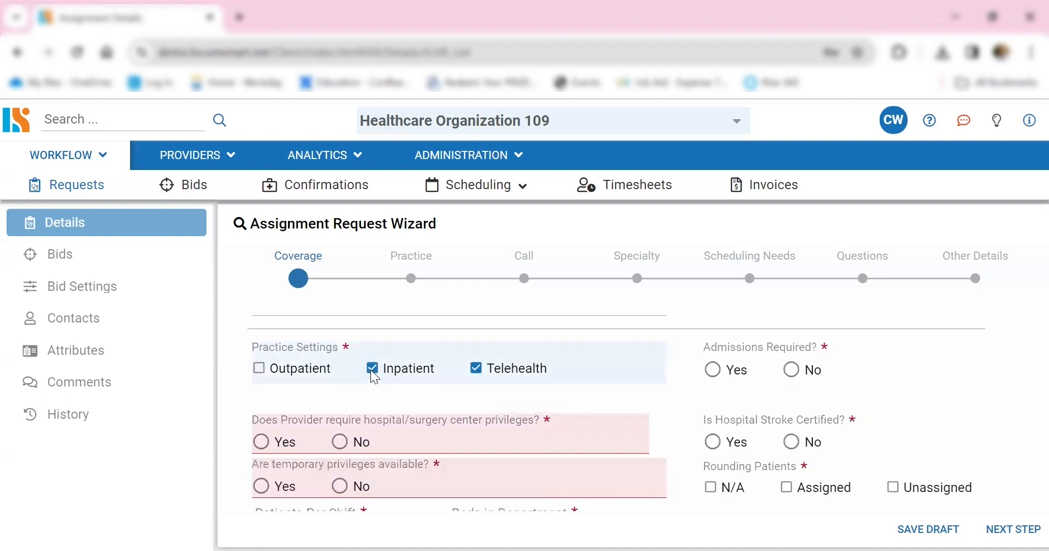
pyautogui.click(373, 370)
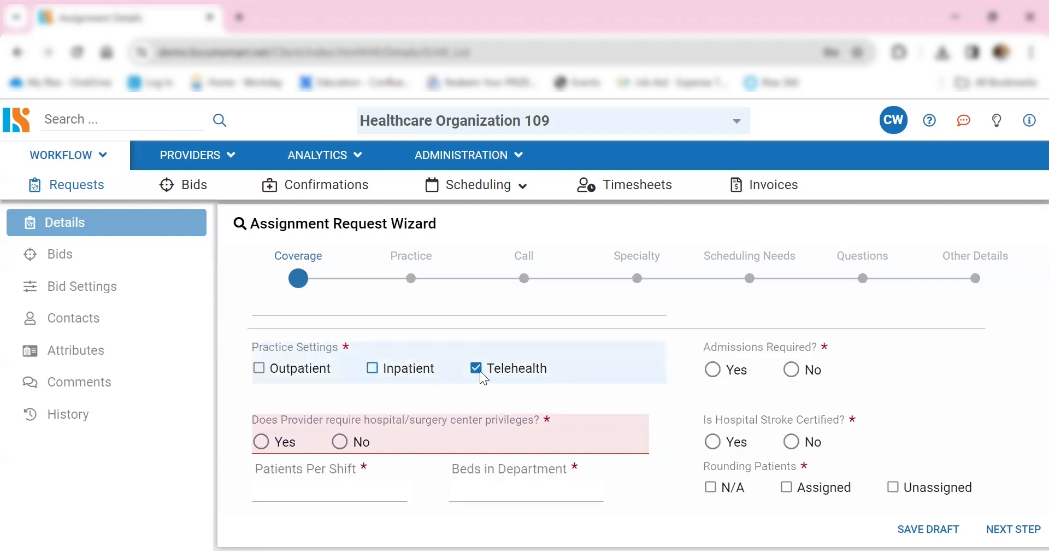
pyautogui.click(477, 369)
# - Select Outpatient as the practice setting and answer Yes to both the hospital/surgery center privileges and temporary privileges questions
pyautogui.click(259, 370)
pyautogui.click(262, 442)
pyautogui.click(301, 488)
# - Enter 5 patients per shift and 5 beds in the department
pyautogui.scroll(-1, 439, 467)
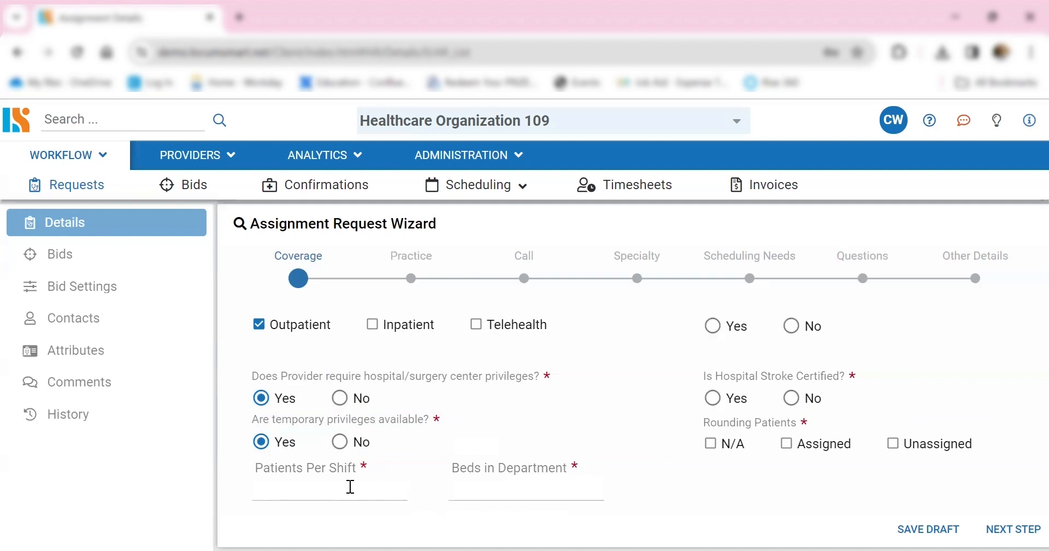
pyautogui.click(350, 486)
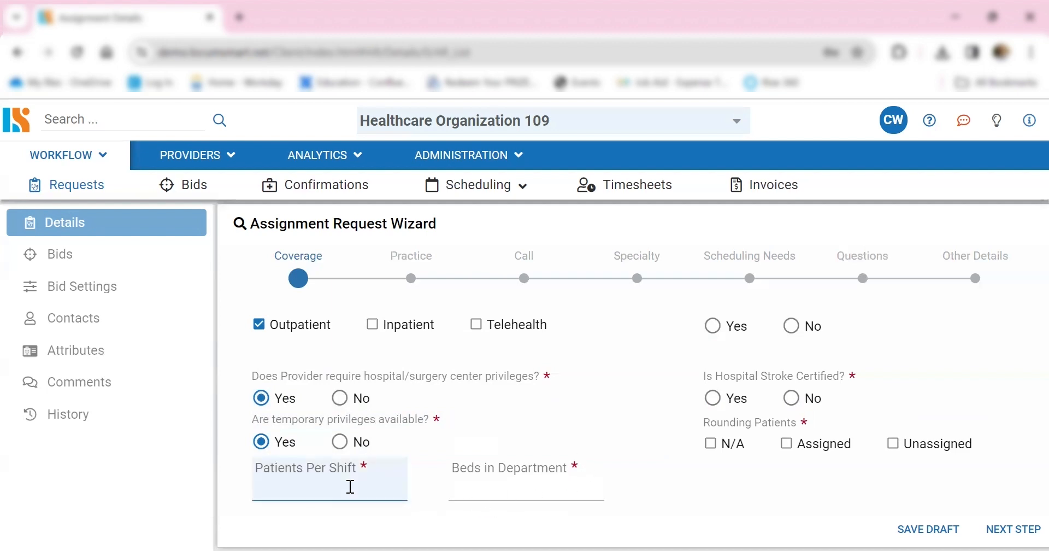
pyautogui.write('5')
pyautogui.click(484, 498)
pyautogui.write('5')
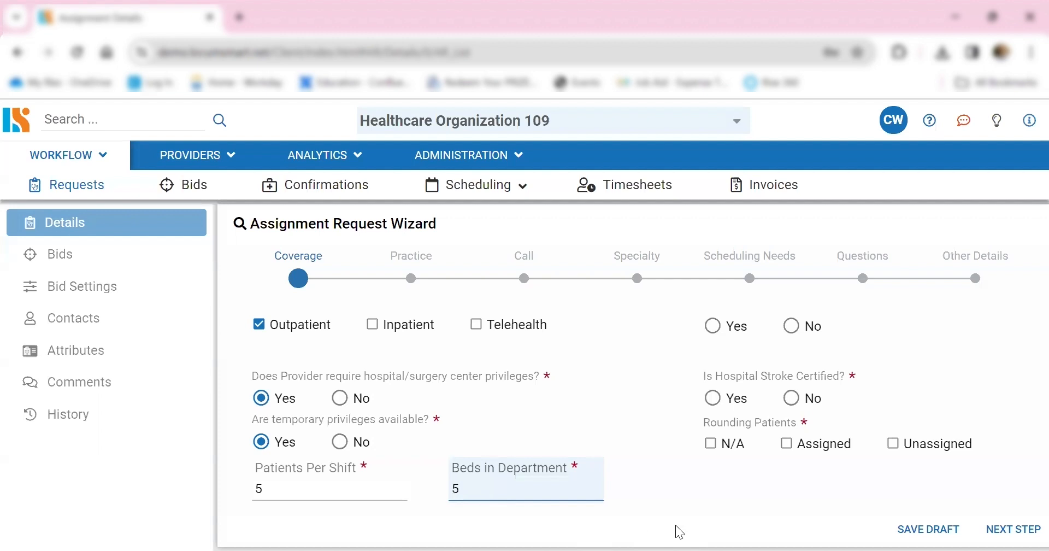
# - Answer Yes to admissions required and hospital stroke certified, set rounding patients to N/A, and advance to the Practice stage
pyautogui.scroll(1, 707, 410)
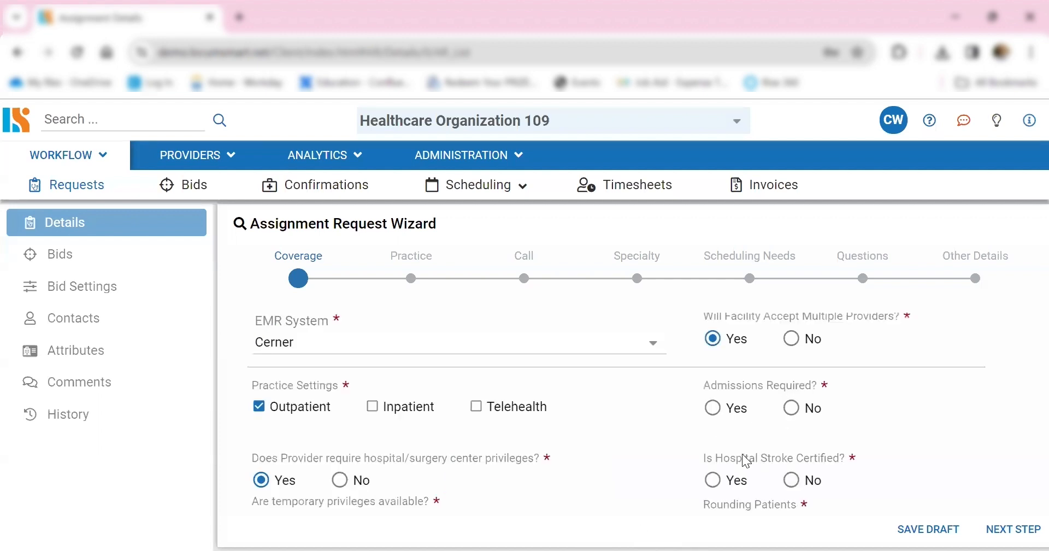
pyautogui.click(716, 415)
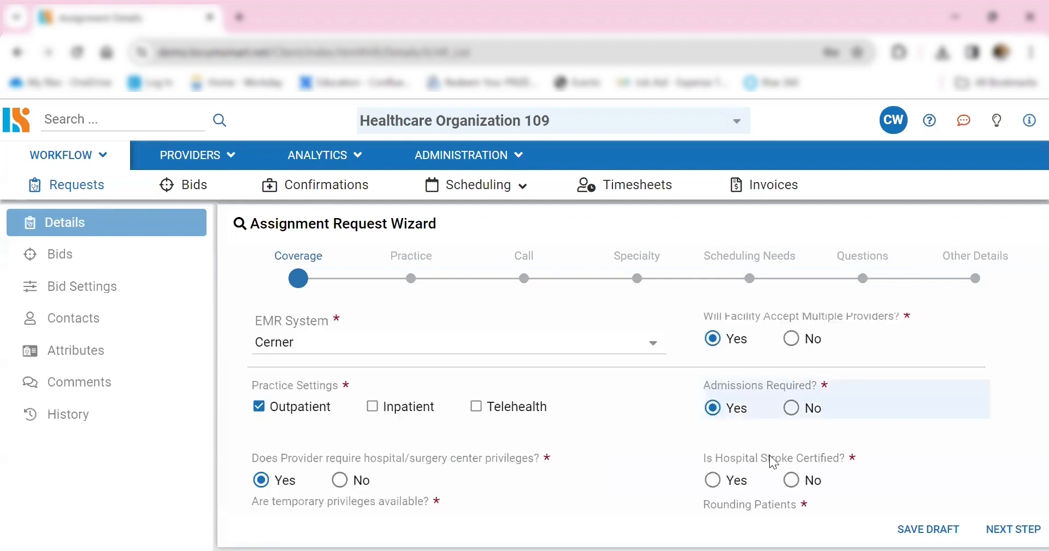
pyautogui.click(724, 479)
pyautogui.scroll(-1, 725, 484)
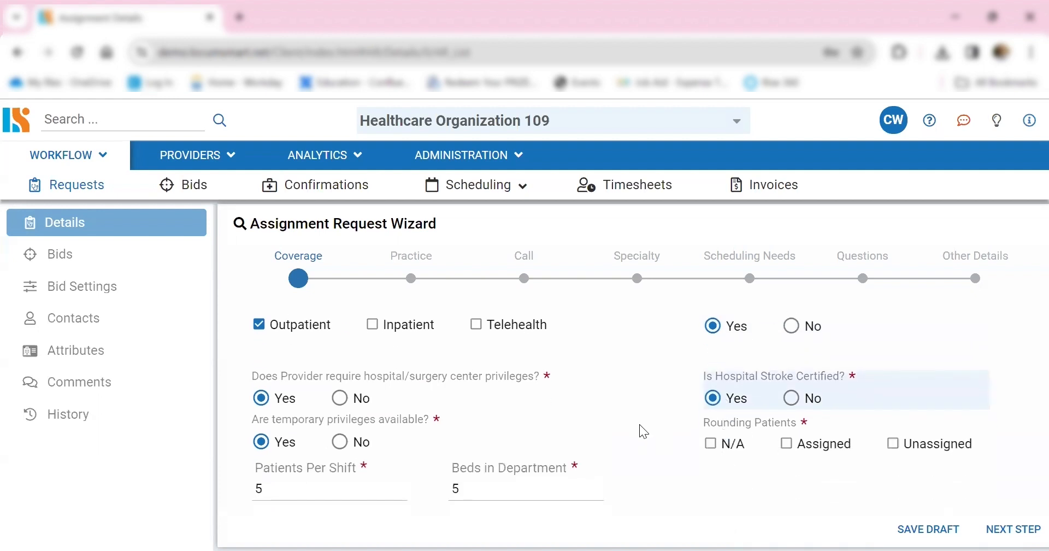
pyautogui.click(710, 446)
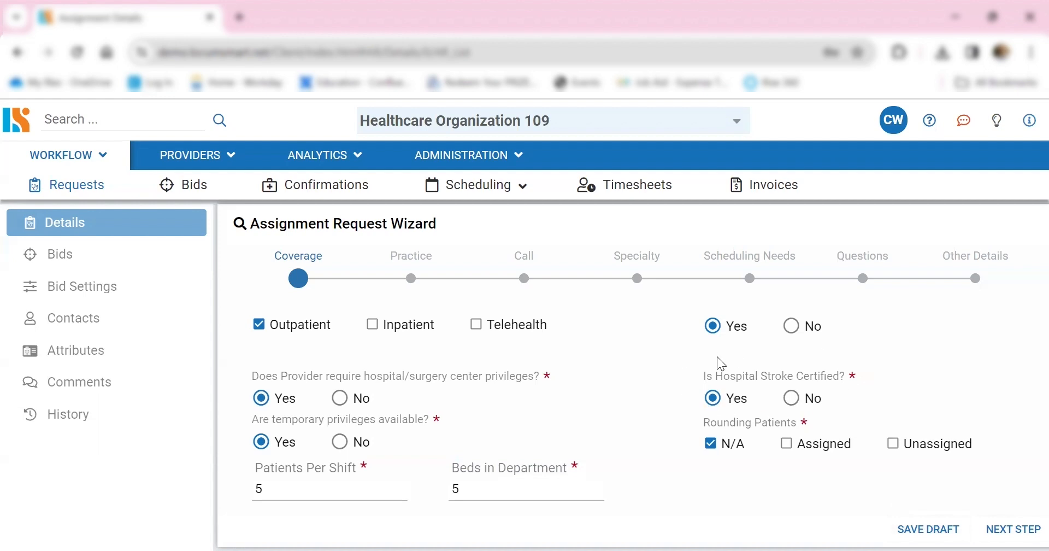
pyautogui.click(1013, 529)
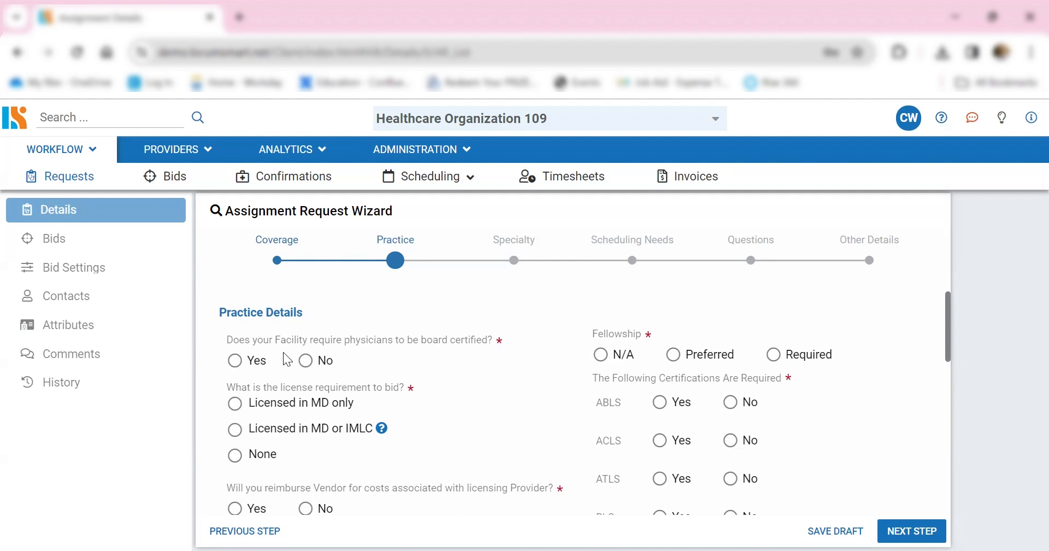
# - Require board certification with a minimum of Certified, and set the license requirement to bid to None
pyautogui.click(236, 362)
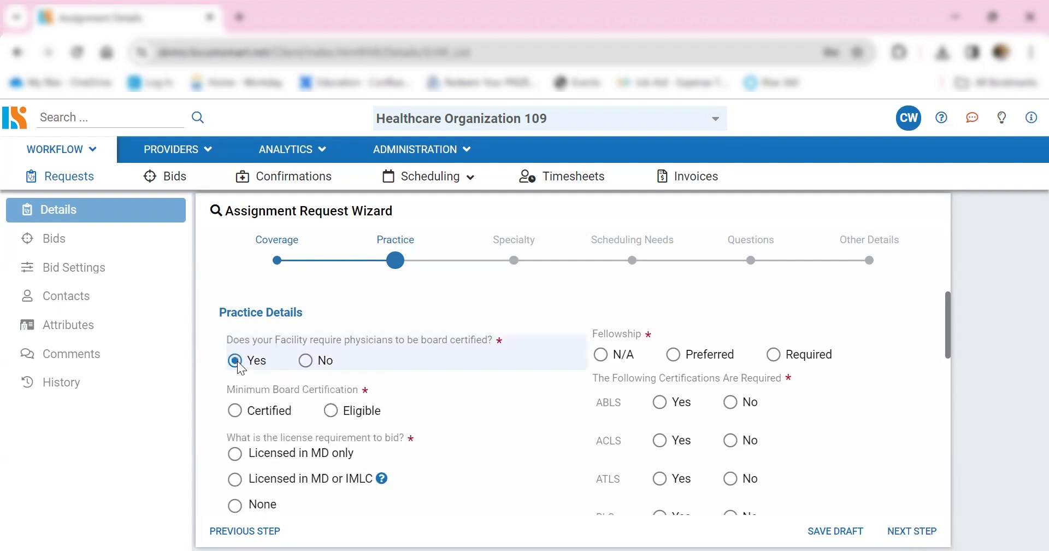
pyautogui.click(235, 410)
pyautogui.click(235, 453)
pyautogui.scroll(-2, 841, 400)
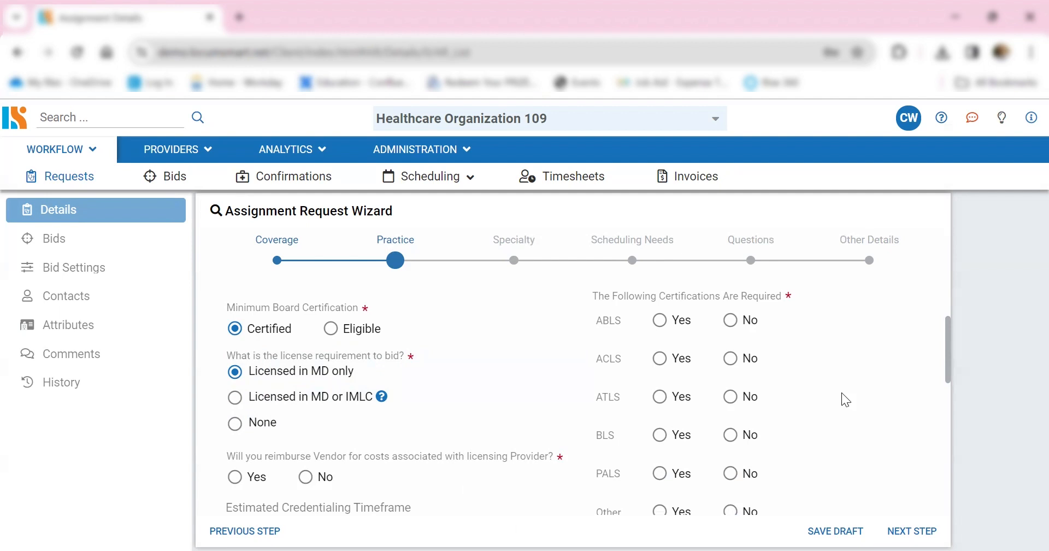
pyautogui.press('Down')
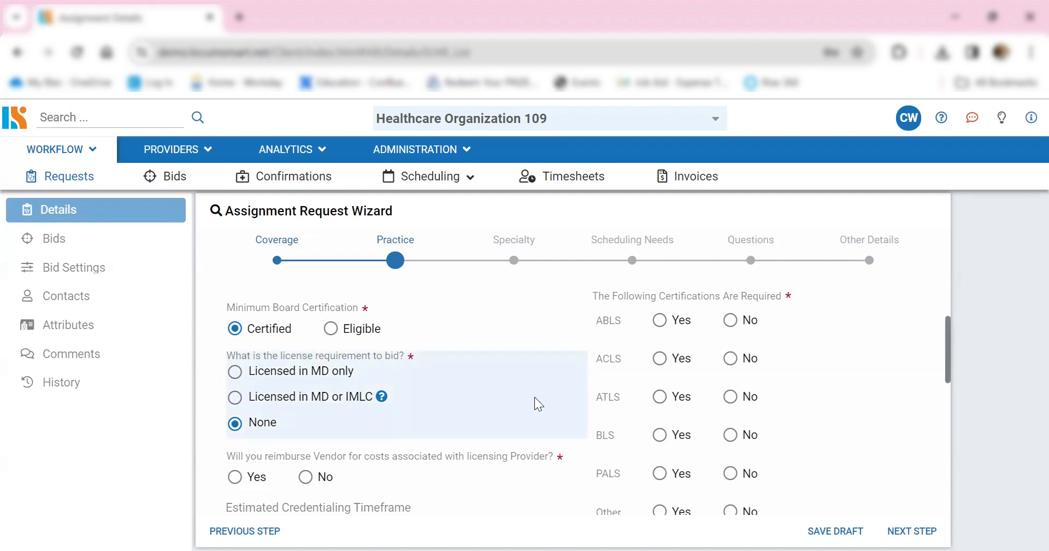
# - Answer No to reimbursing the vendor for licensing costs and set the estimated credentialing timeframe to 60 days
pyautogui.scroll(-1, 533, 404)
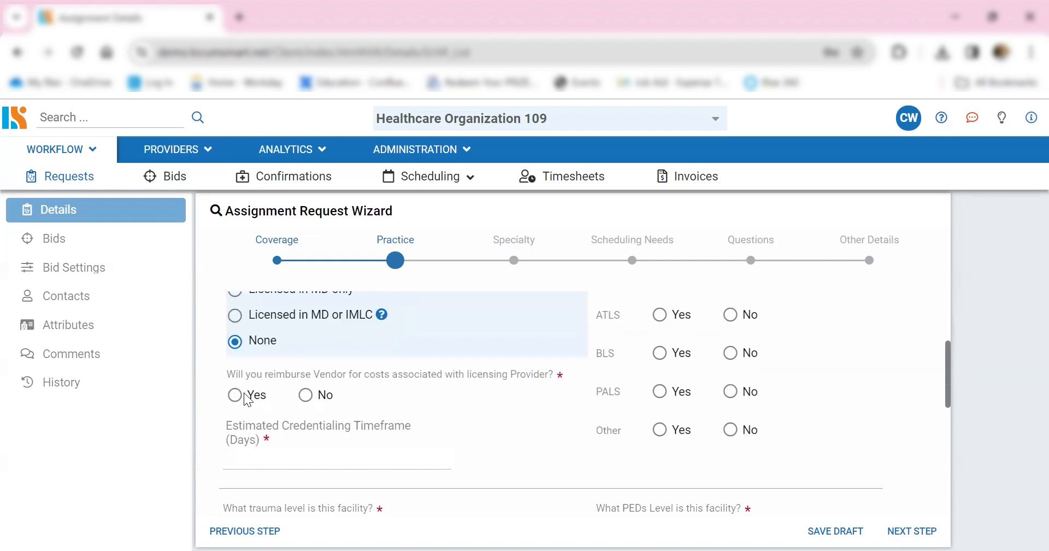
pyautogui.click(306, 398)
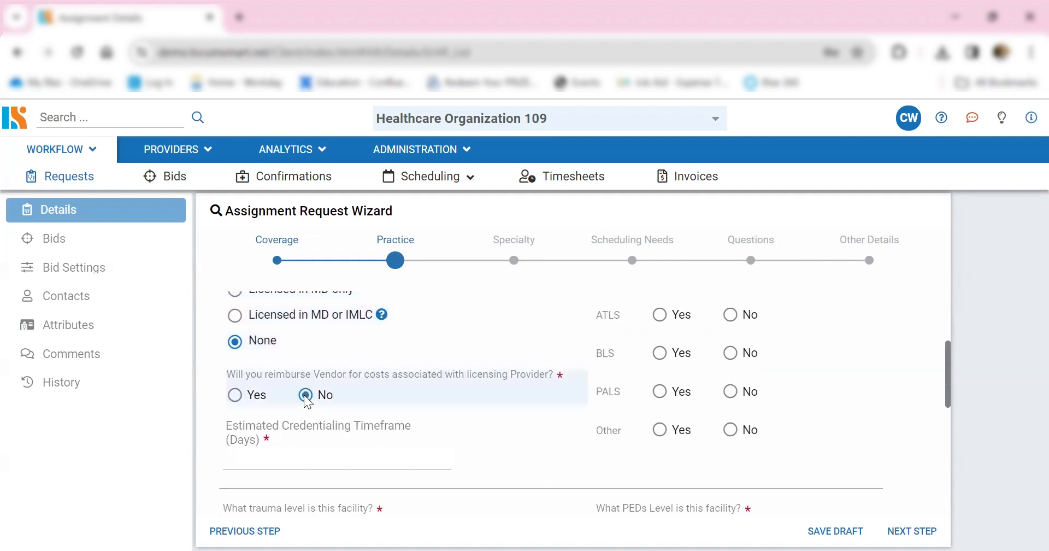
pyautogui.click(300, 460)
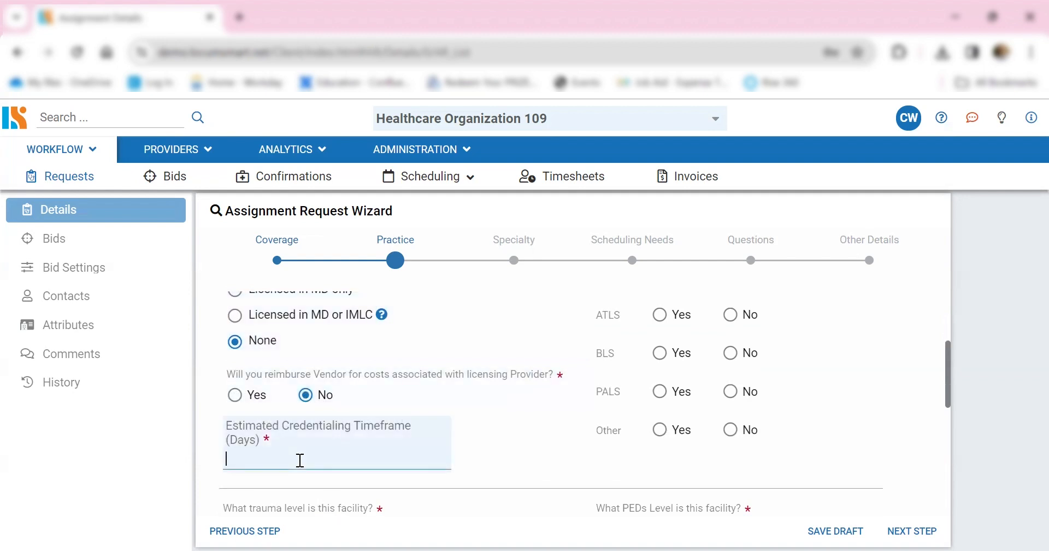
pyautogui.write('60')
# - Set the fellowship to N/A and the required certifications to Yes for ABLS and ATLS, and No for ACLS, BLS and PALS
pyautogui.scroll(3, 580, 425)
pyautogui.click(600, 356)
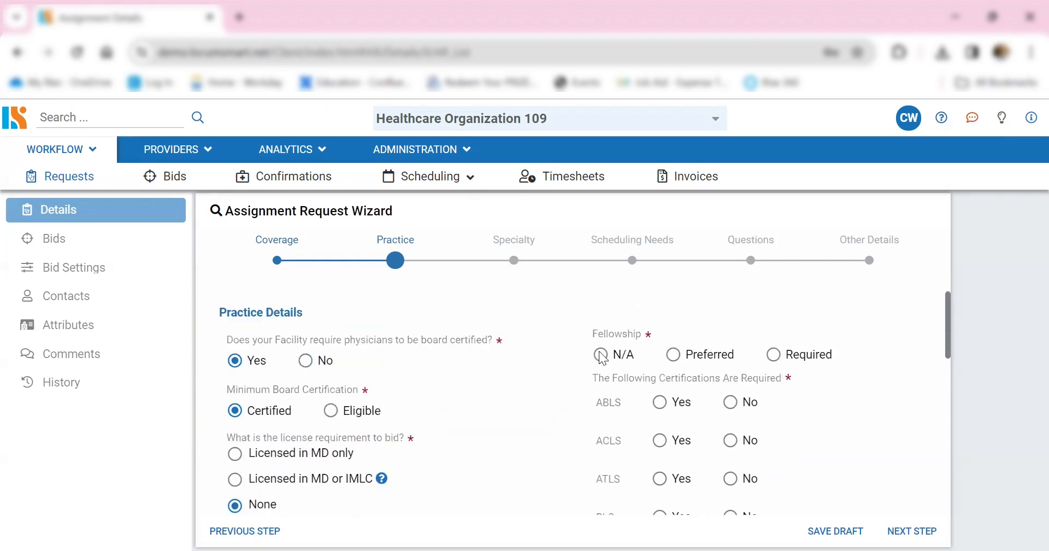
pyautogui.click(660, 402)
pyautogui.click(729, 441)
pyautogui.click(661, 479)
pyautogui.scroll(-3, 694, 479)
pyautogui.click(731, 355)
pyautogui.click(730, 394)
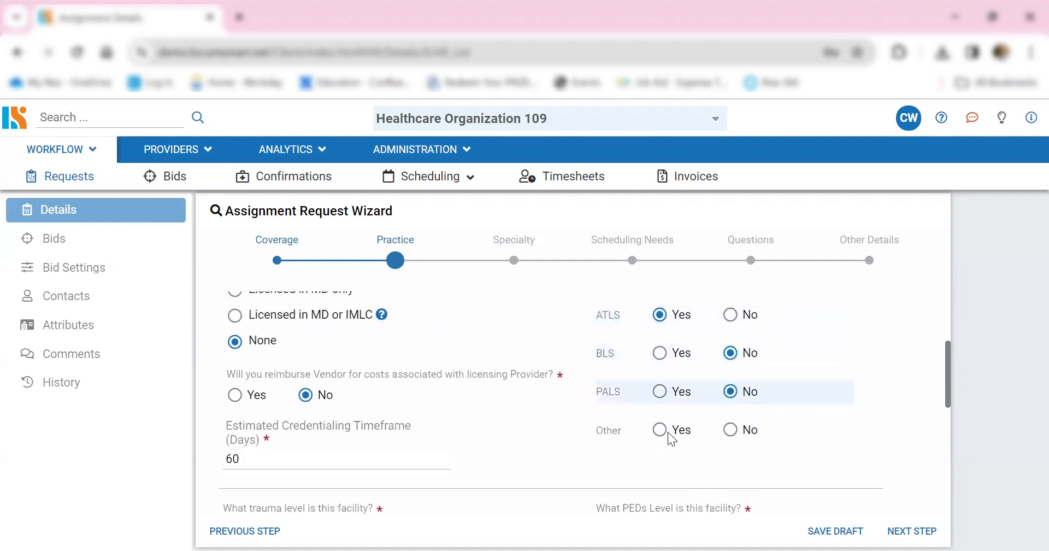
# - Switch the Other certification requirement to Yes, and settle on No
pyautogui.click(661, 431)
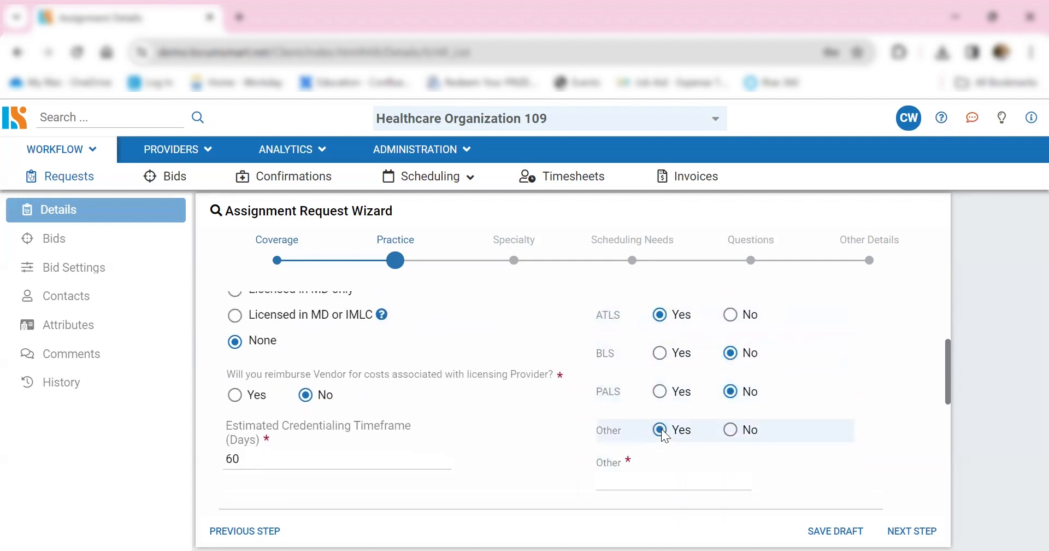
pyautogui.click(650, 480)
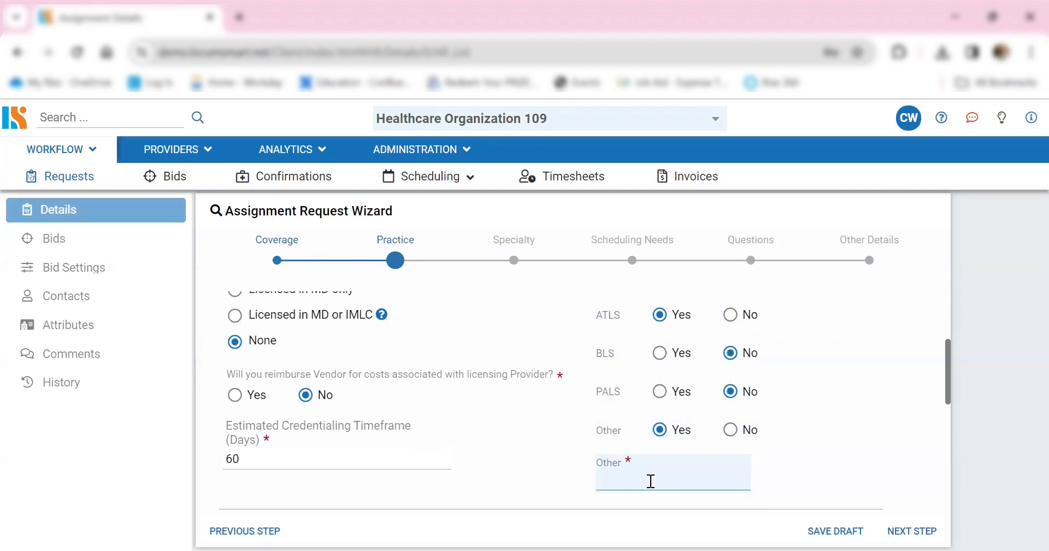
pyautogui.click(730, 429)
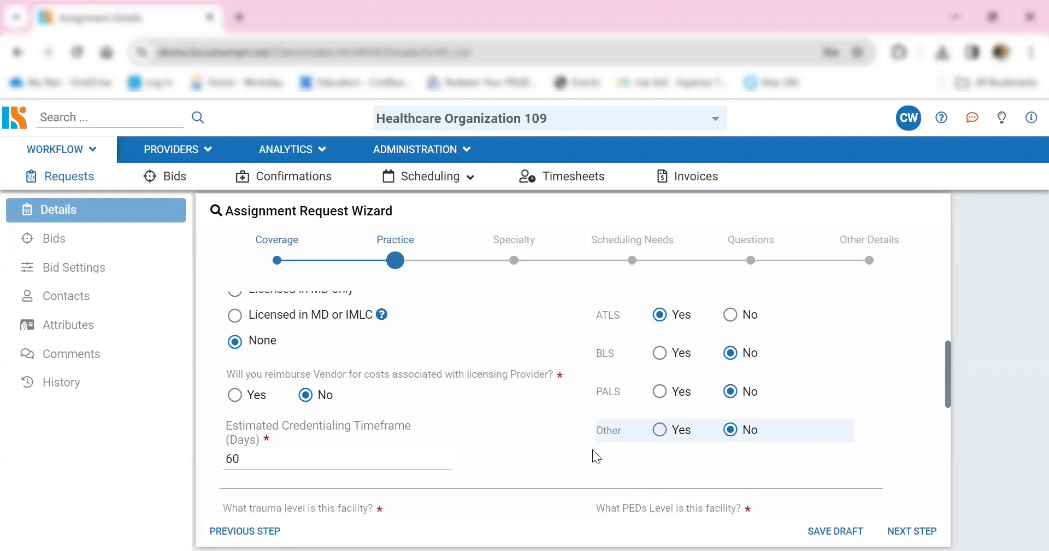
# - Set the facility's trauma level to 3 and its PEDs level to 3
pyautogui.scroll(-3, 595, 451)
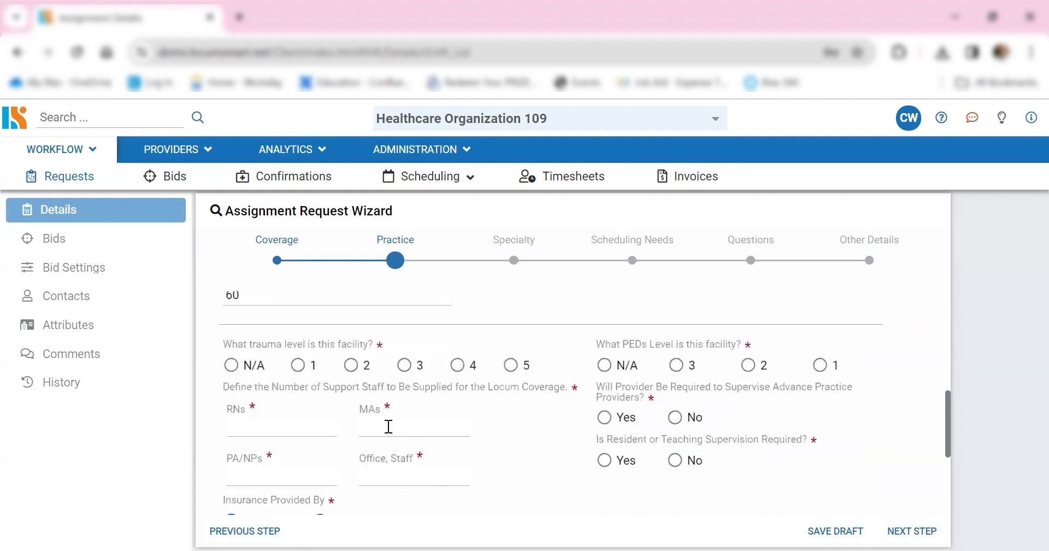
pyautogui.click(407, 370)
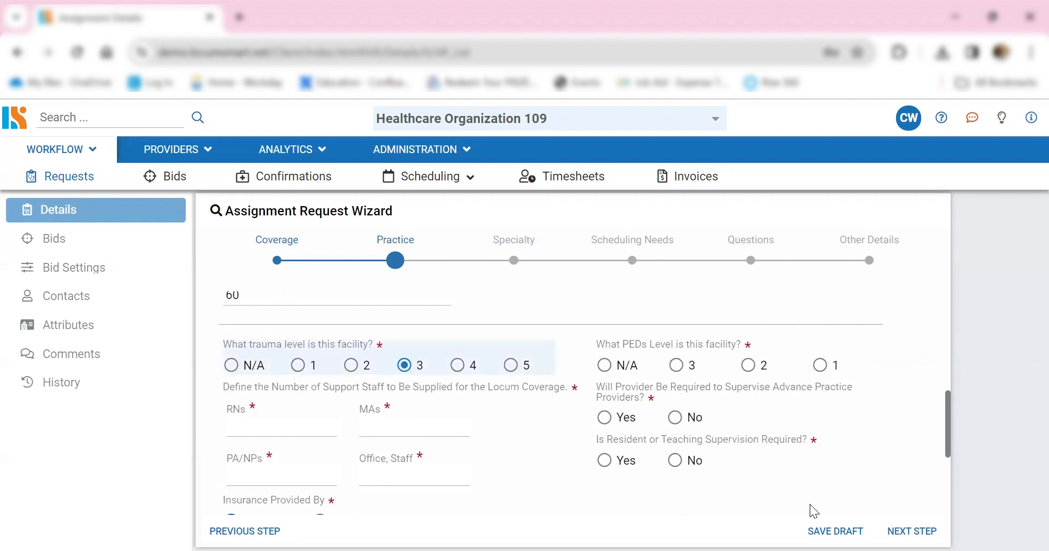
pyautogui.click(676, 365)
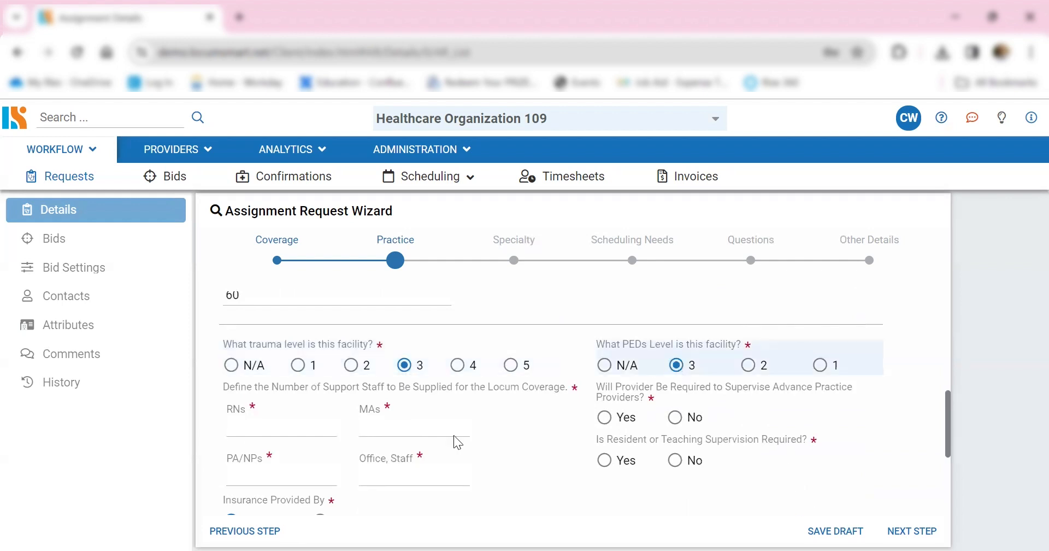
# - Define the support staff for the locum coverage as 5 RNs, 5 MAs, 5 PA/NPs and 5 office staff
pyautogui.click(299, 424)
pyautogui.write('5')
pyautogui.scroll(-1, 363, 354)
pyautogui.click(373, 355)
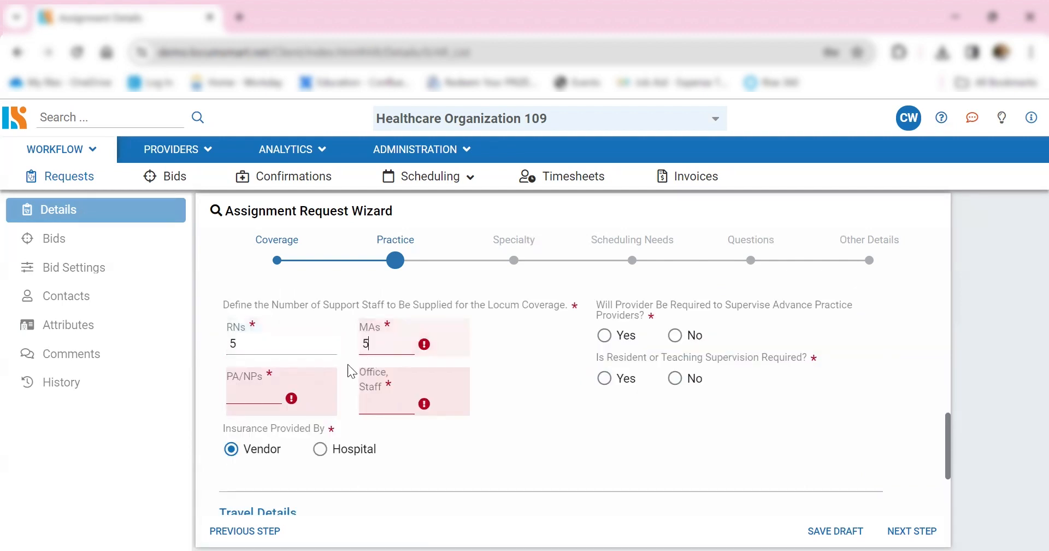
pyautogui.click(303, 404)
pyautogui.write('5')
pyautogui.click(367, 405)
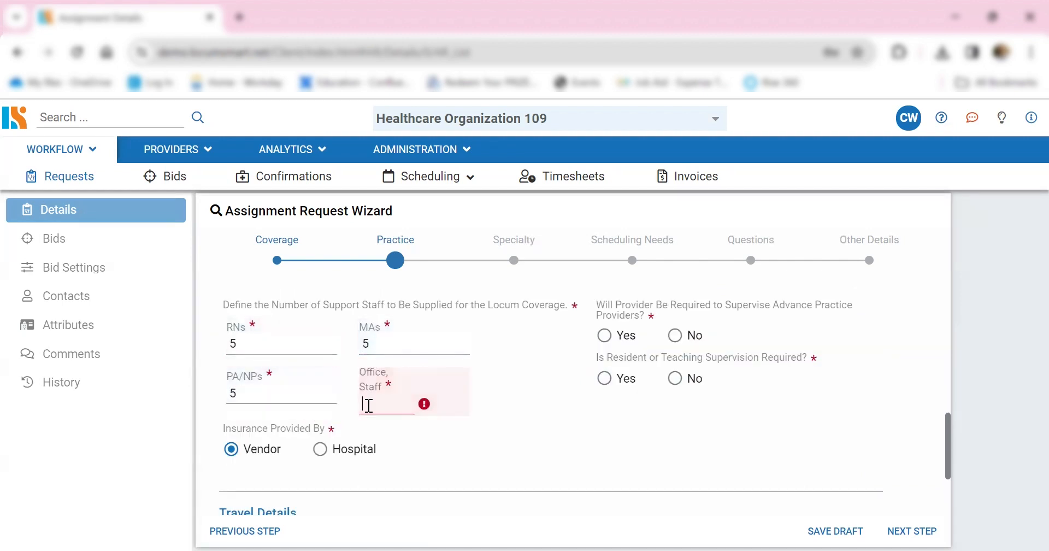
pyautogui.write('5')
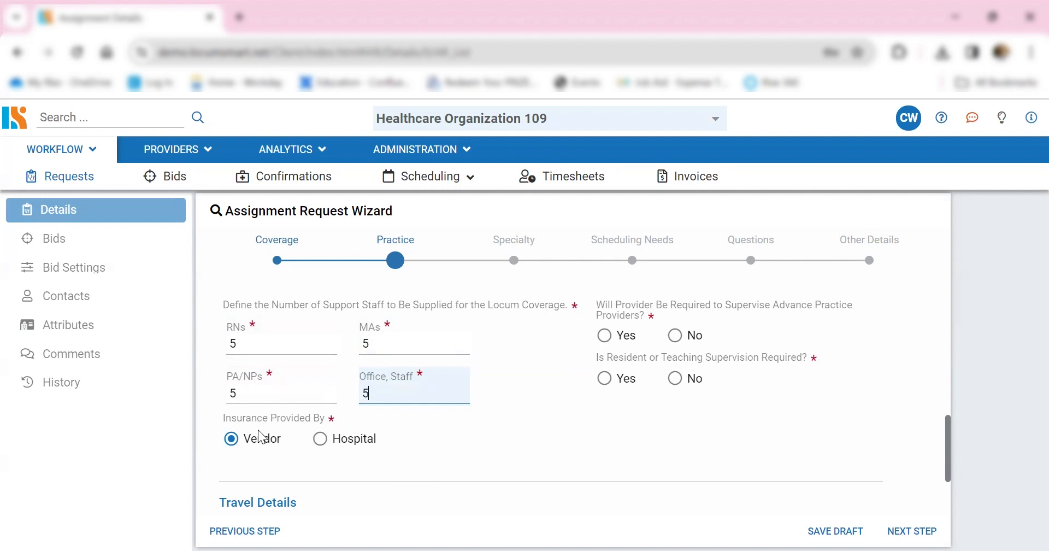
# - Keep Vendor as the insurance provider and answer No to supervising advance practice providers and to resident or teaching supervision
pyautogui.click(234, 442)
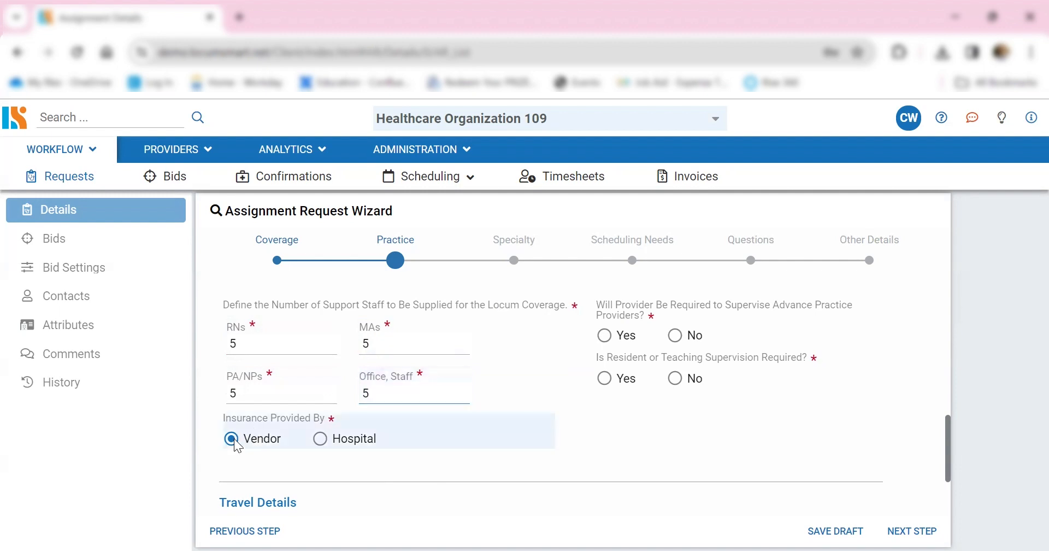
pyautogui.click(675, 336)
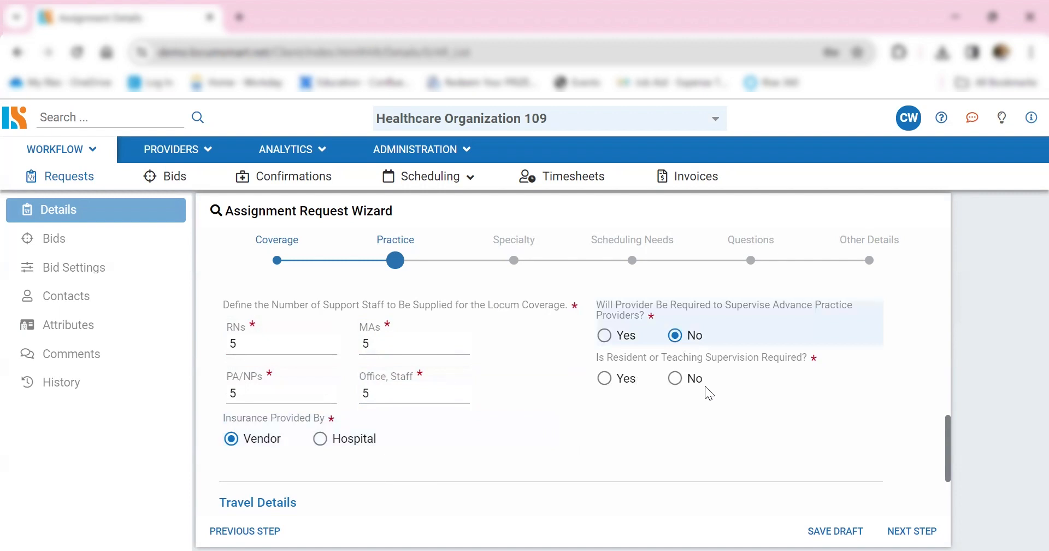
pyautogui.click(678, 378)
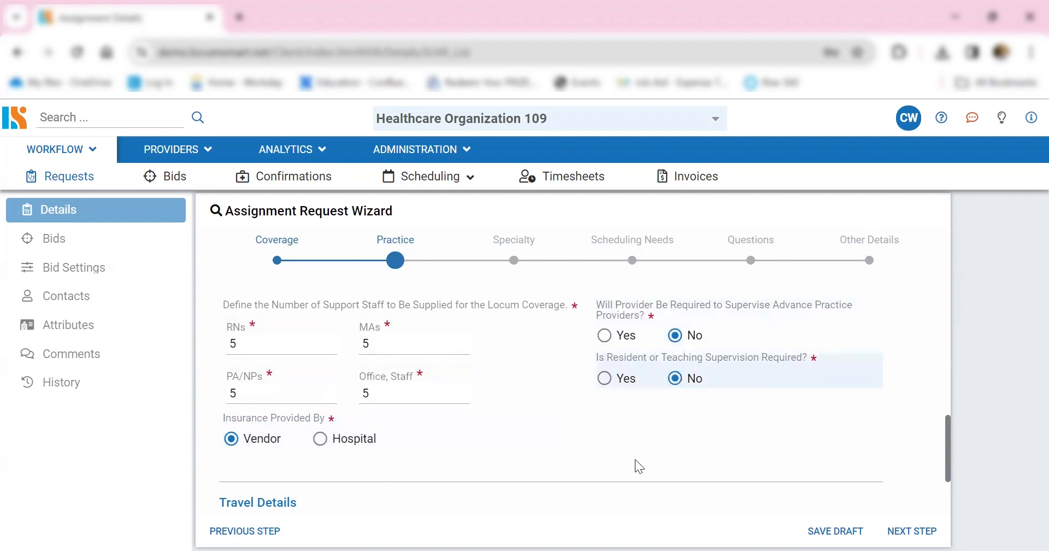
# - Enter "JFK - Delta" as the nearest airport and "Marriott" as the lodging recommendation, and go on to the Call stage
pyautogui.scroll(-2, 597, 461)
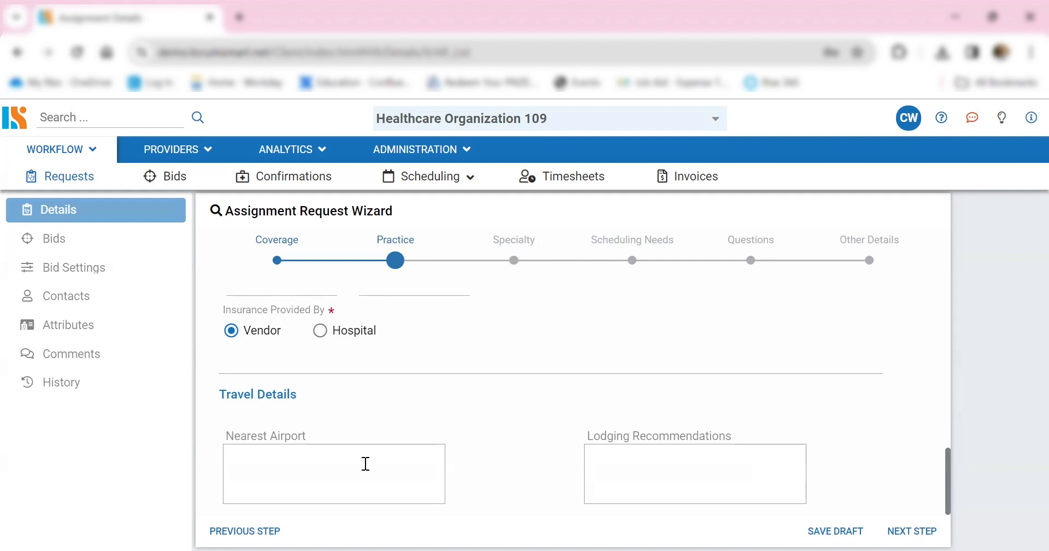
pyautogui.click(366, 463)
pyautogui.write('JFK')
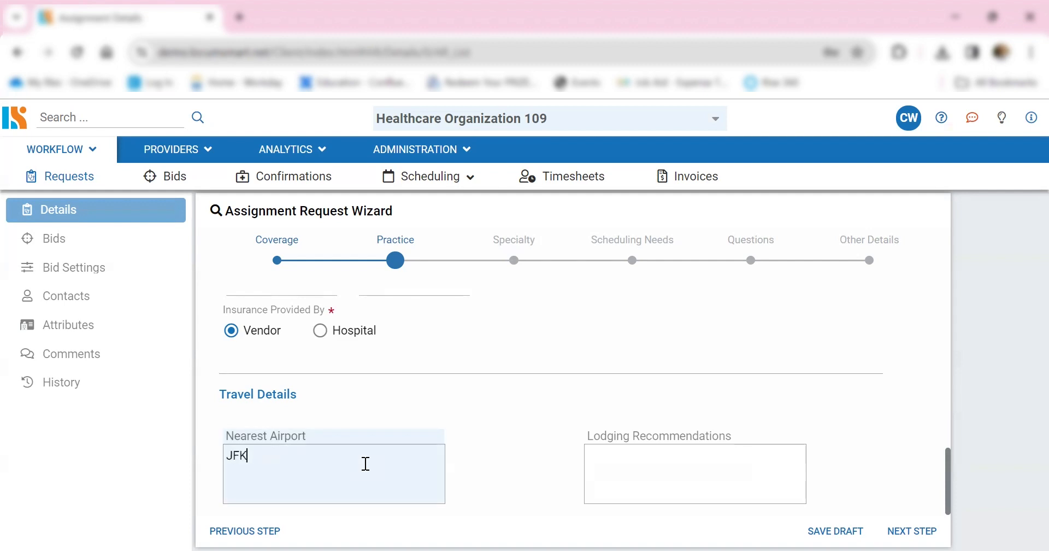
pyautogui.write(' - Delta')
pyautogui.click(614, 471)
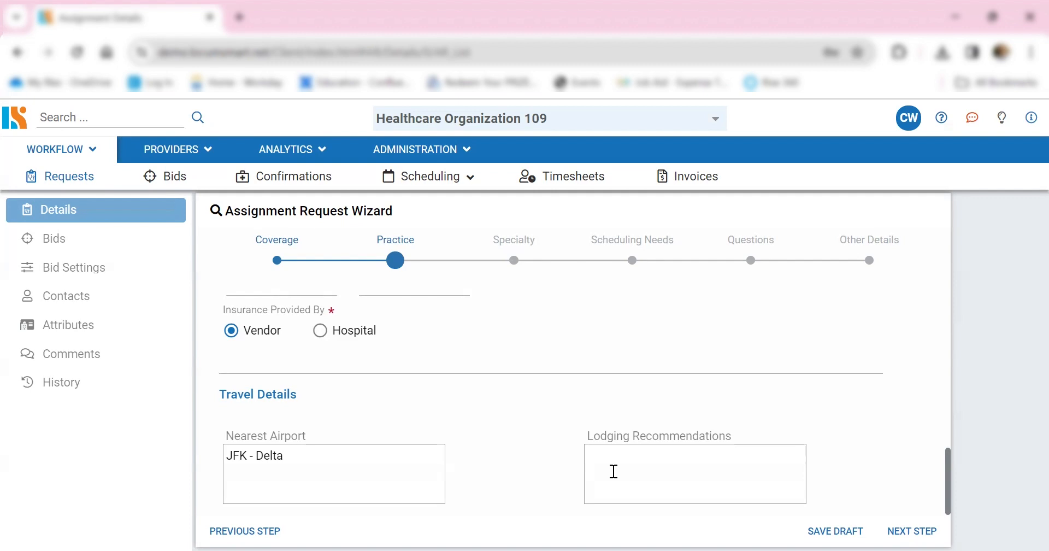
pyautogui.click(613, 471)
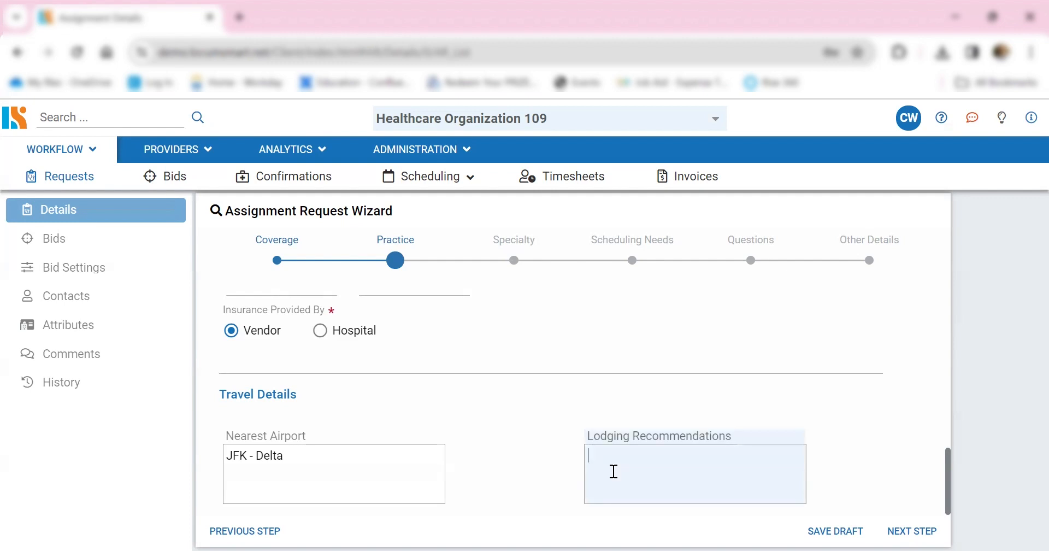
pyautogui.write('Marriott')
pyautogui.click(558, 525)
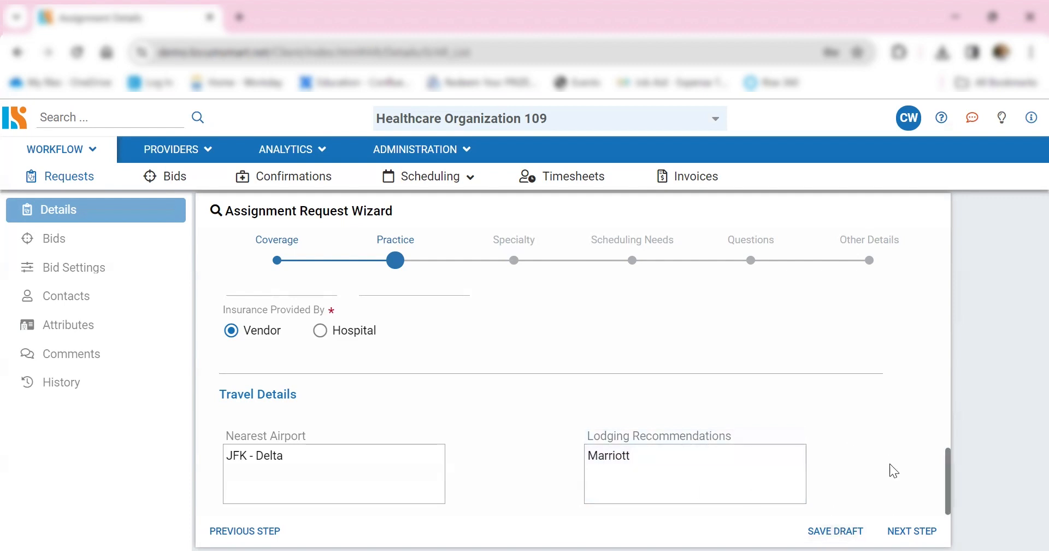
pyautogui.click(910, 530)
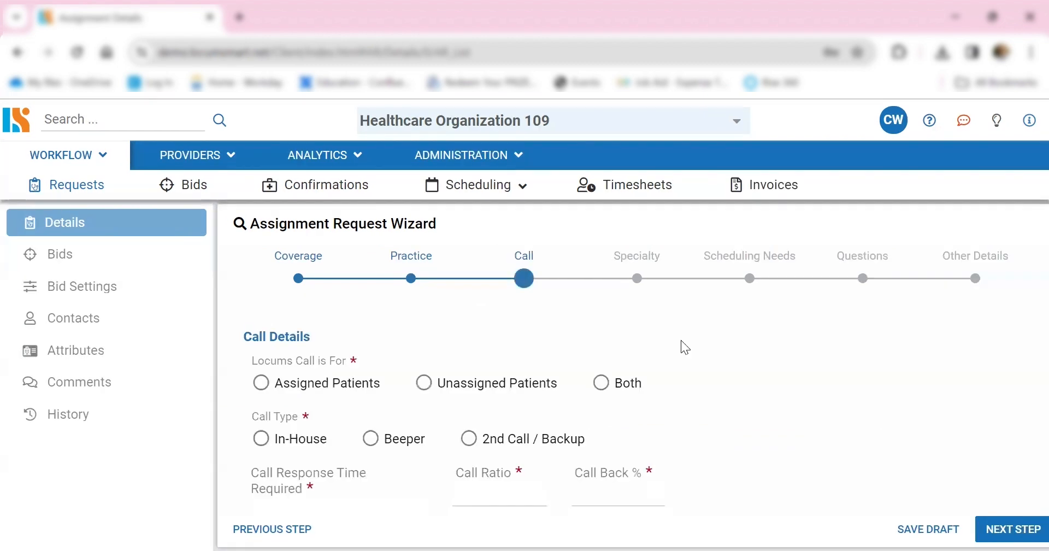
# - Review the coverage type chosen in the Coverage stage, and return to the Call stage
pyautogui.click(547, 330)
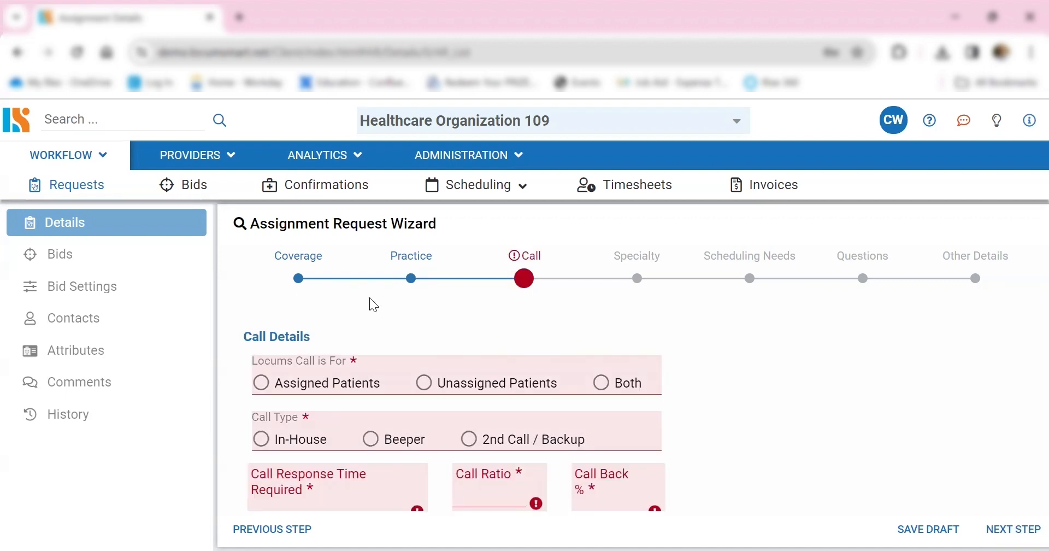
pyautogui.click(299, 280)
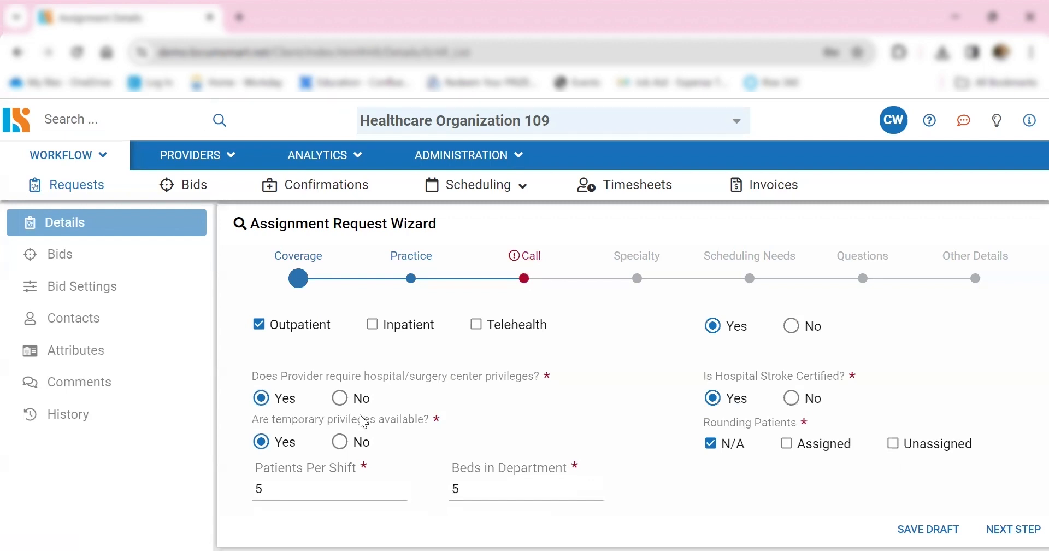
pyautogui.scroll(3, 362, 421)
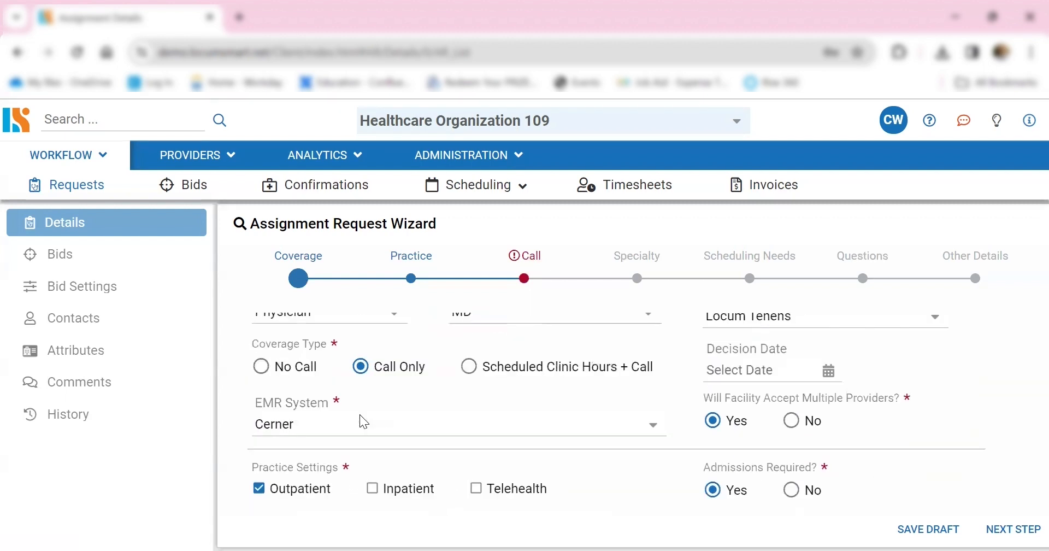
pyautogui.click(525, 281)
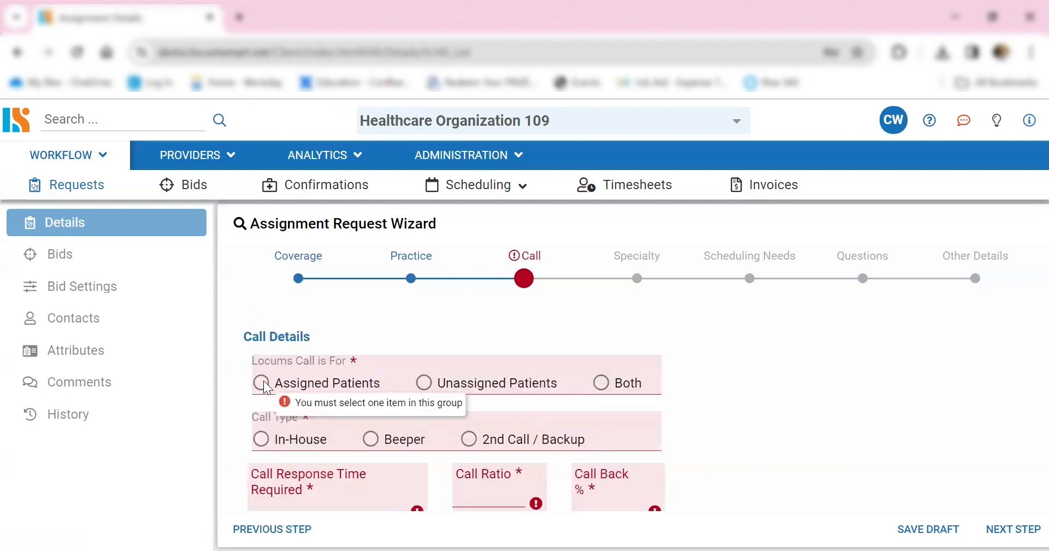
# - Fill in the call details: locums call for Both, In-House call type, response time 30, call ratio 1:4 and call back 50%
pyautogui.click(601, 381)
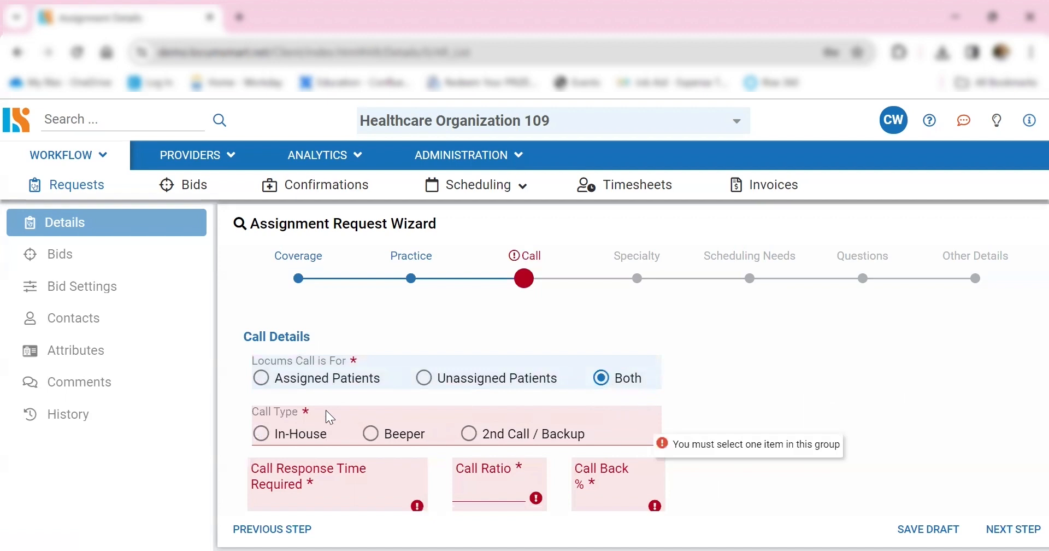
pyautogui.click(262, 434)
pyautogui.scroll(-2, 798, 442)
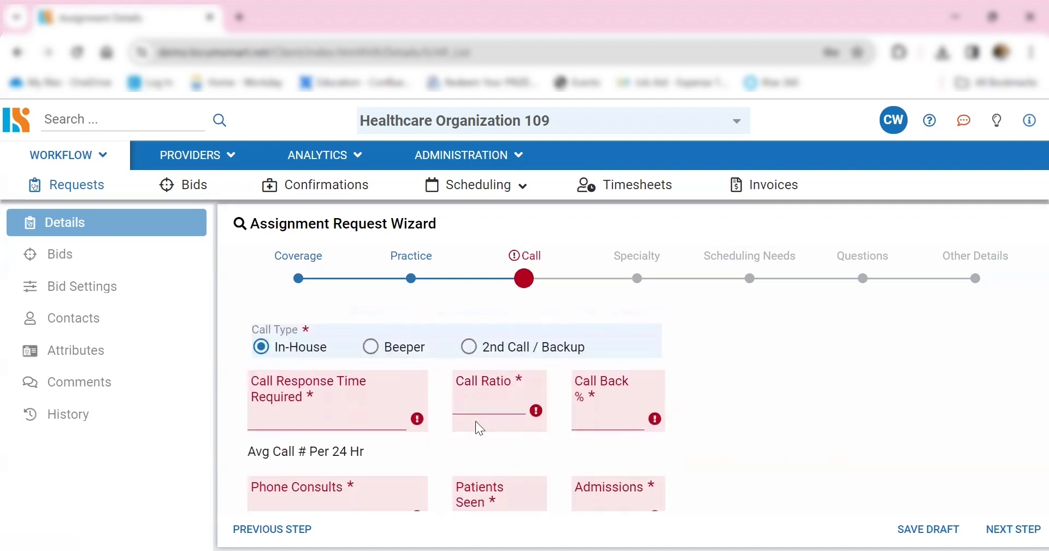
pyautogui.click(370, 412)
pyautogui.write('30')
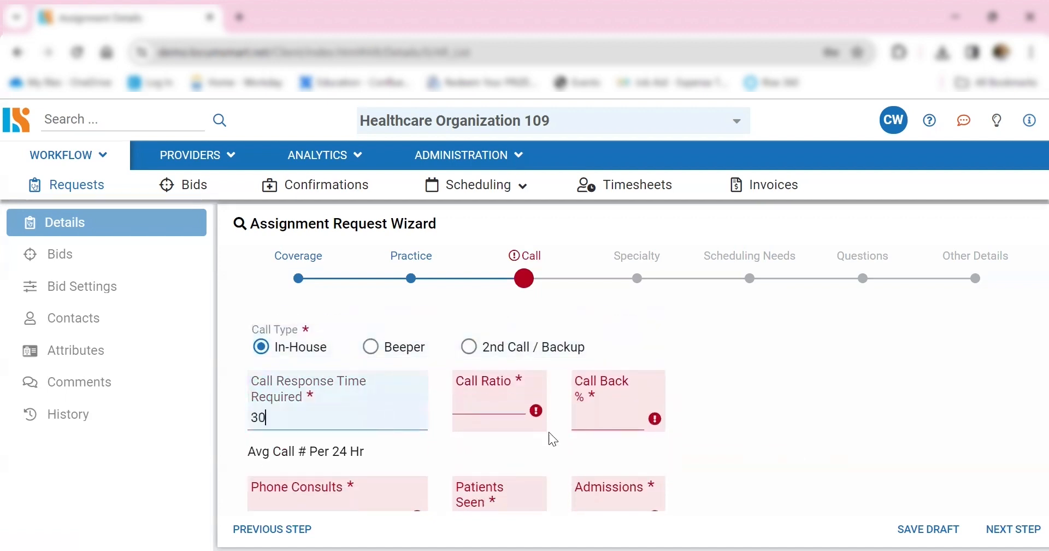
pyautogui.click(494, 403)
pyautogui.write('1:4')
pyautogui.click(604, 422)
pyautogui.write('50')
# - Set the average calls per 24 hours to 4 phone consults, 5 patients seen and 4 admissions, and go on to the Specialty stage
pyautogui.press('Tab')
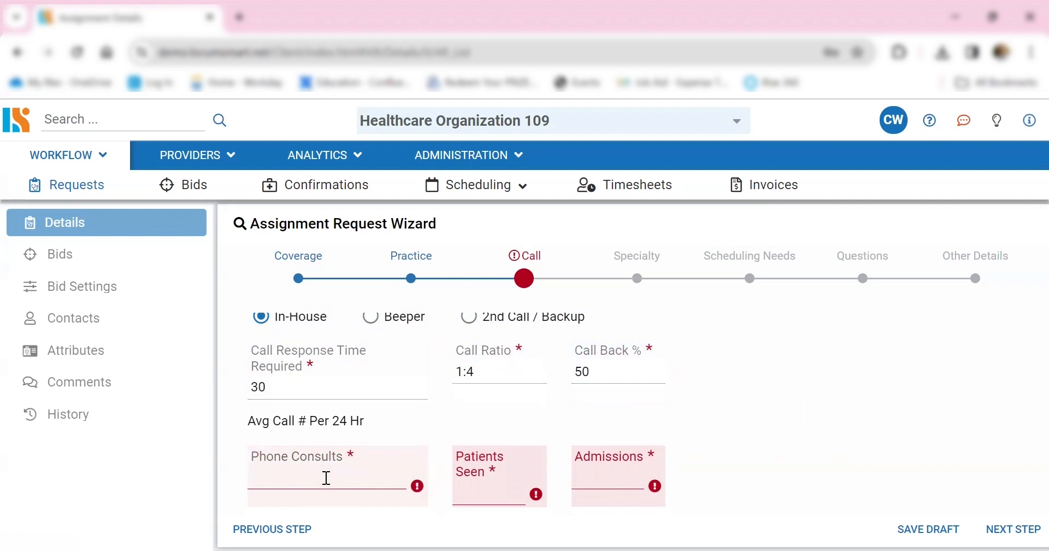
pyautogui.write('4')
pyautogui.click(468, 496)
pyautogui.write('5')
pyautogui.click(604, 493)
pyautogui.write('4')
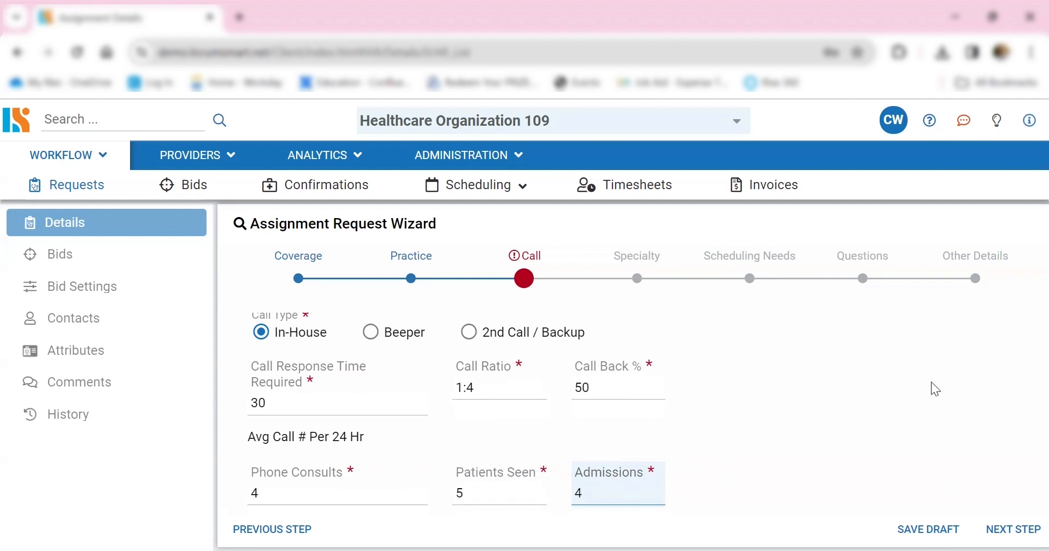
pyautogui.click(1016, 534)
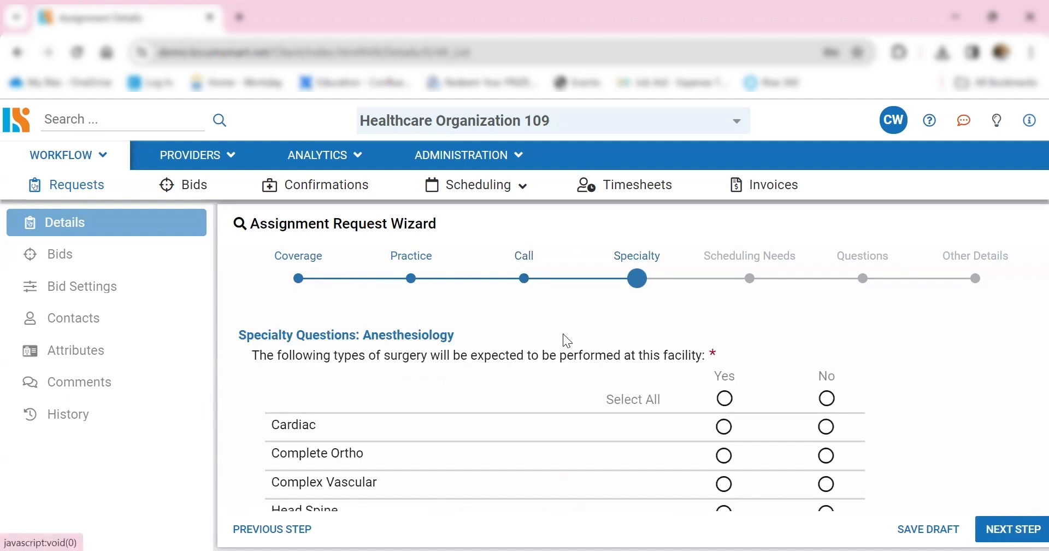
# - Answer Yes for all expected surgery types at the facility, except No for Cardiac, Complex Vascular and Regional
pyautogui.scroll(-2, 600, 350)
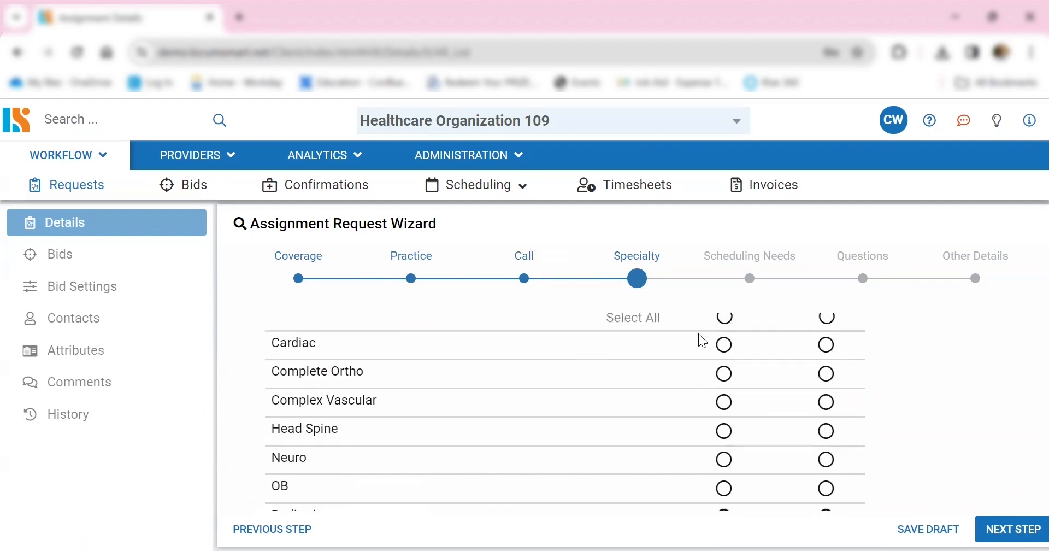
pyautogui.scroll(2, 699, 341)
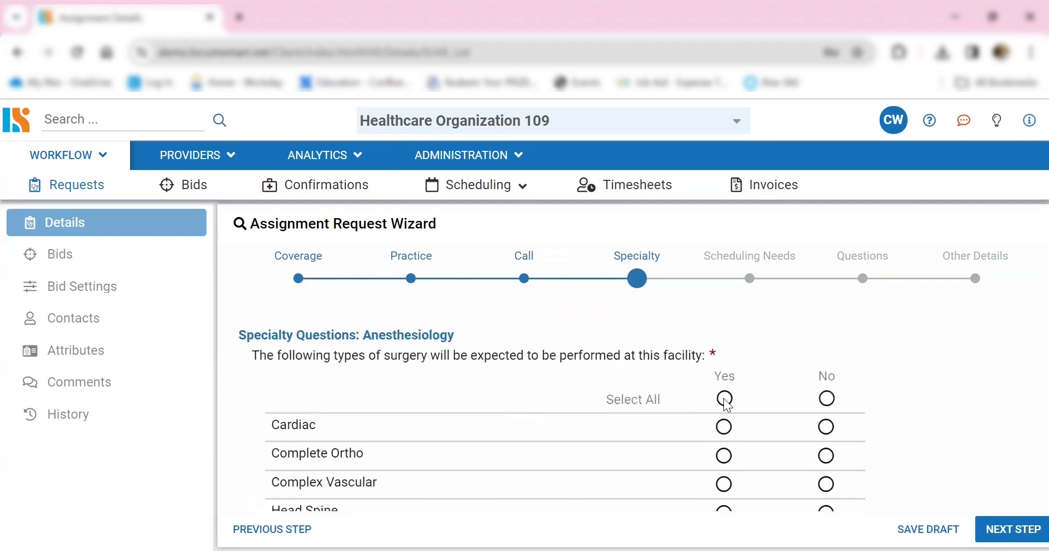
pyautogui.click(724, 398)
pyautogui.scroll(-4, 753, 407)
pyautogui.scroll(-2, 755, 424)
pyautogui.scroll(6, 755, 424)
pyautogui.click(826, 427)
pyautogui.click(833, 486)
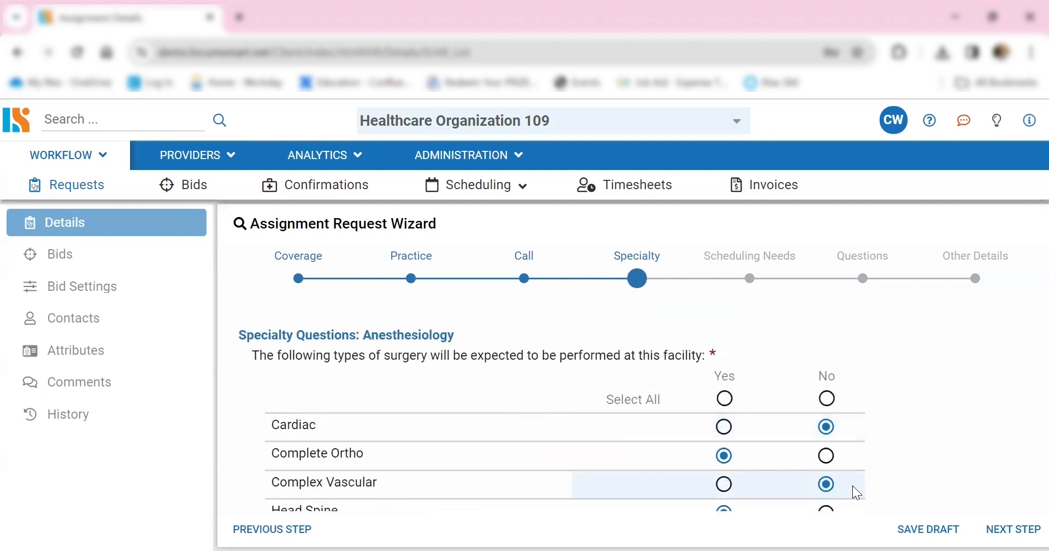
pyautogui.scroll(-4, 852, 485)
pyautogui.click(826, 381)
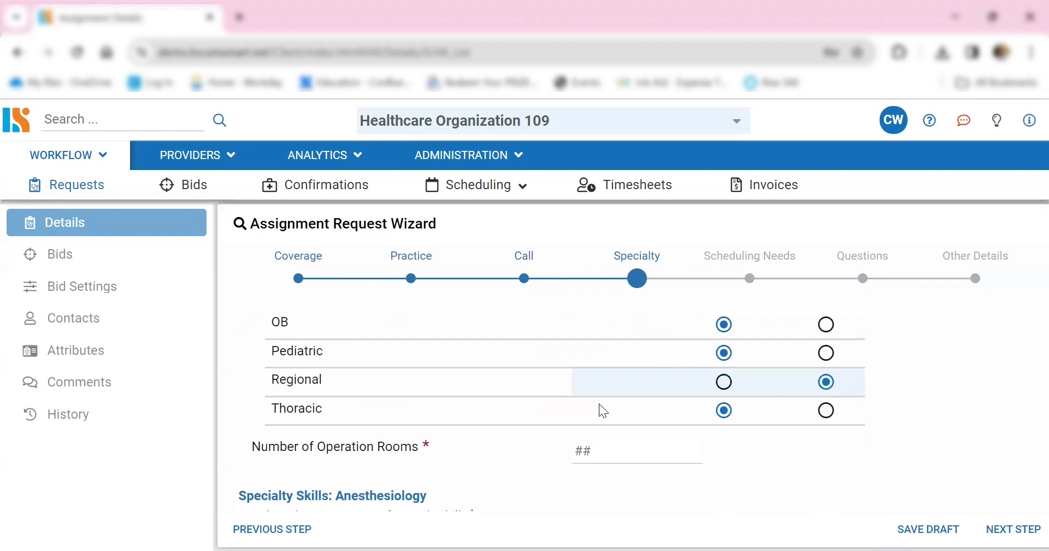
# - Set the number of operation rooms to 4
pyautogui.scroll(-2, 620, 396)
pyautogui.click(612, 375)
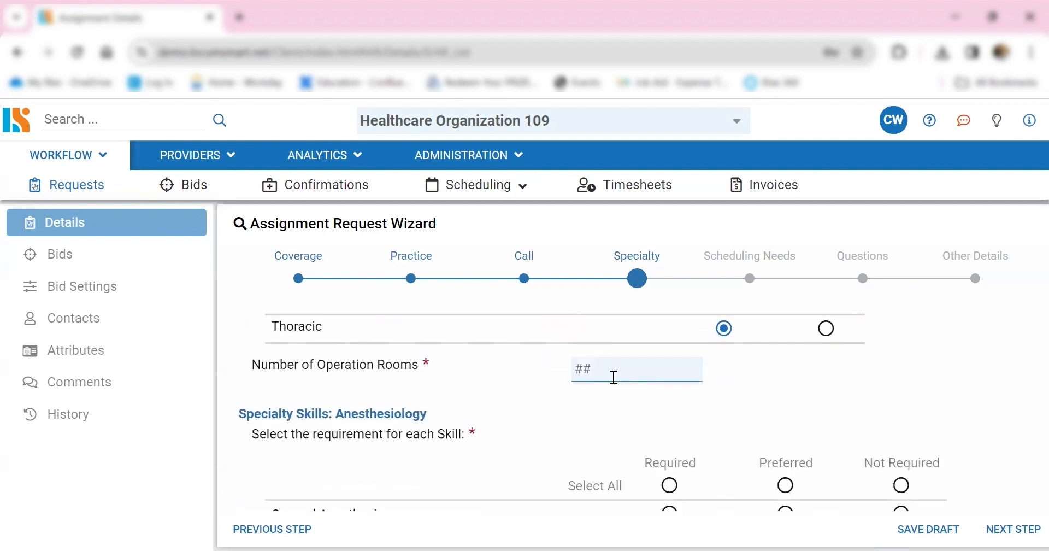
pyautogui.write('4')
# - Try Required, Preferred and Not Required for all anesthesiology skills at once, and settle on Required
pyautogui.scroll(-2, 677, 389)
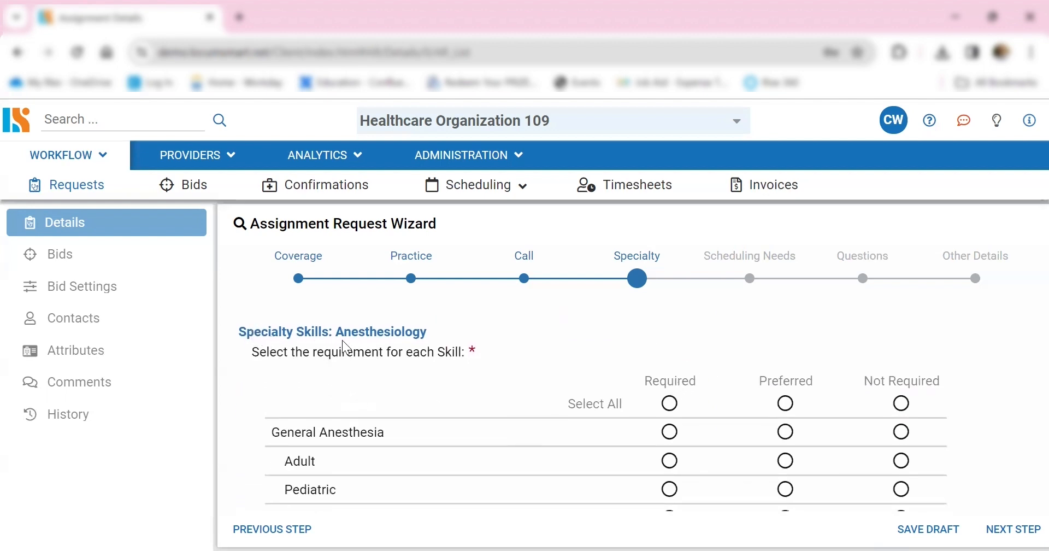
pyautogui.scroll(-1, 778, 367)
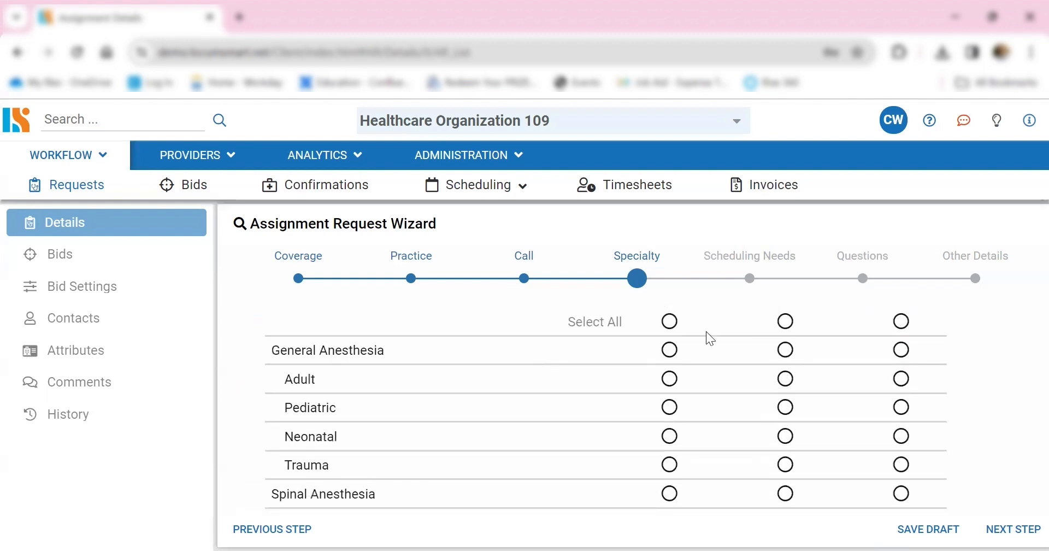
pyautogui.scroll(1, 694, 361)
pyautogui.click(670, 404)
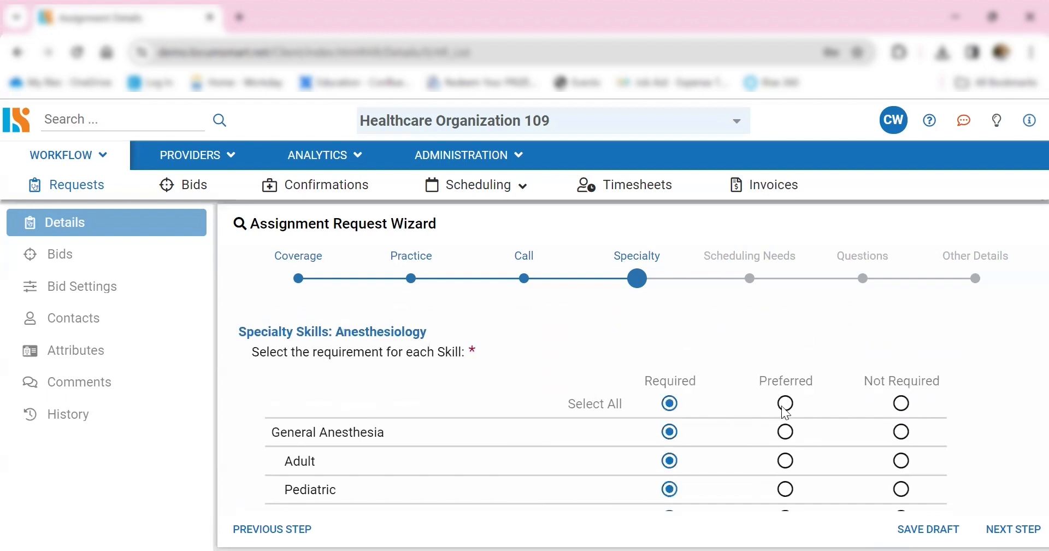
pyautogui.click(786, 404)
pyautogui.click(901, 403)
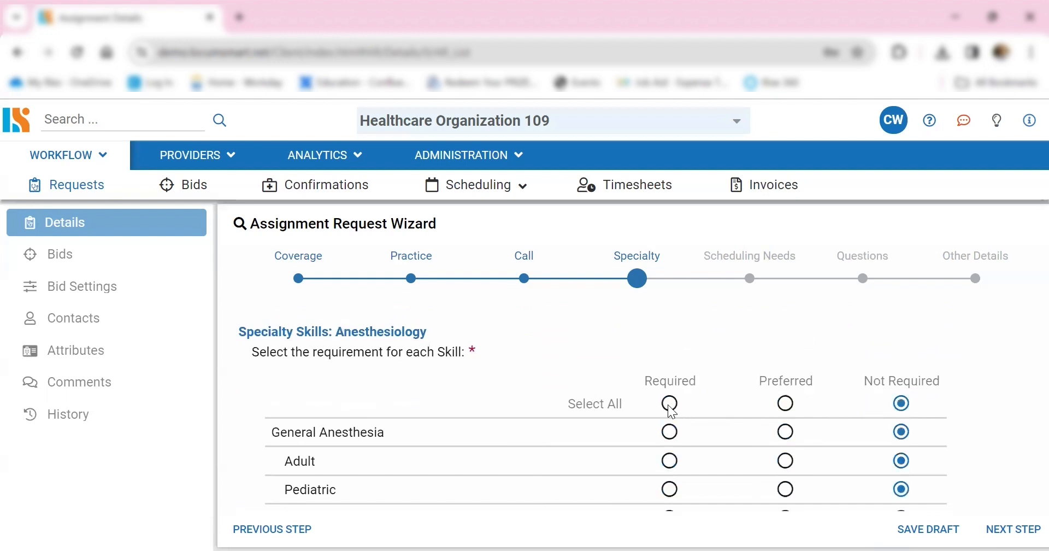
pyautogui.click(670, 403)
# - Change two individual anesthesiology skills to Preferred and one to Not Required, and go on to the Scheduling Needs stage
pyautogui.scroll(-3, 764, 383)
pyautogui.click(786, 354)
pyautogui.click(902, 410)
pyautogui.click(785, 469)
pyautogui.scroll(-7, 792, 442)
pyautogui.scroll(-3, 791, 435)
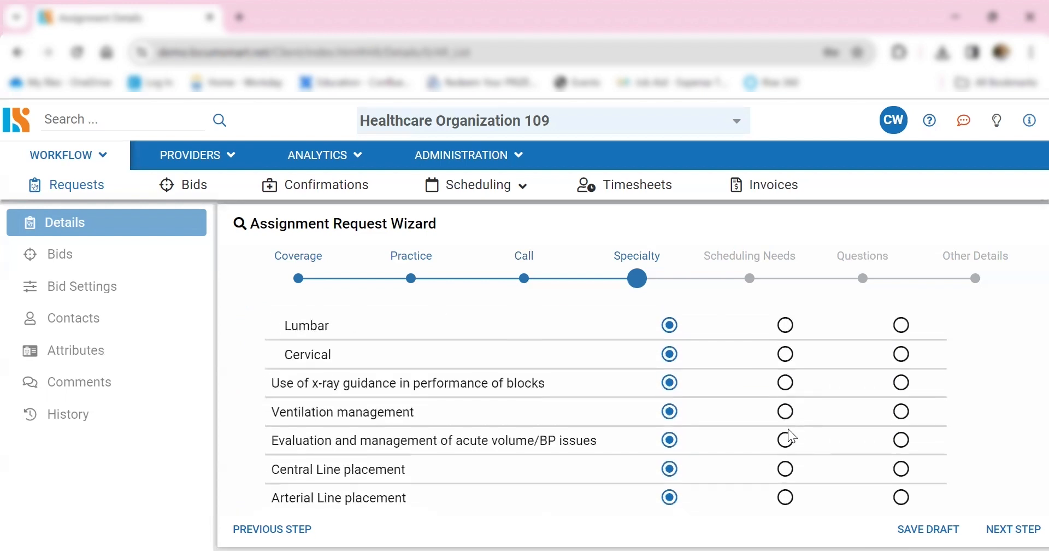
pyautogui.scroll(-2, 791, 435)
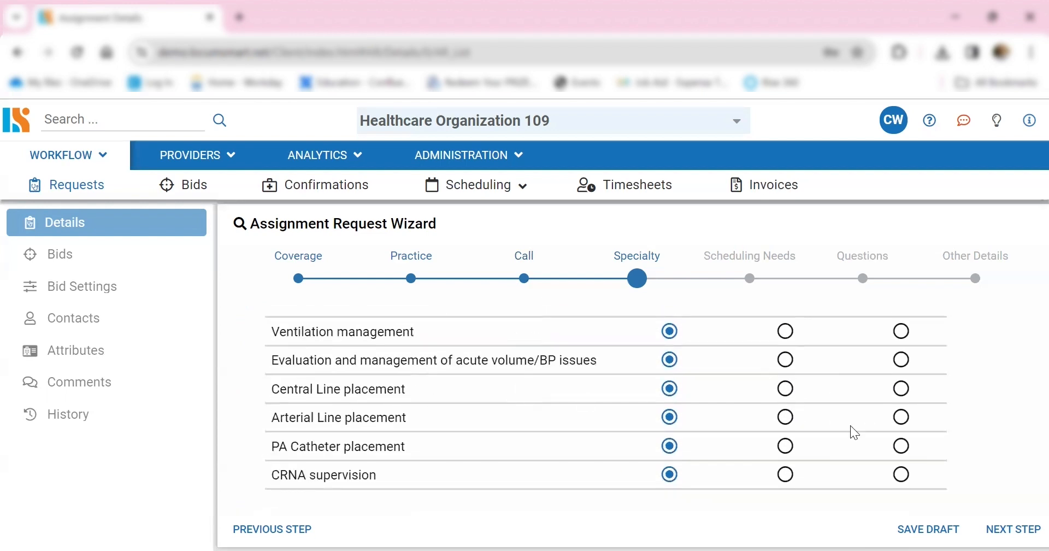
pyautogui.click(1014, 530)
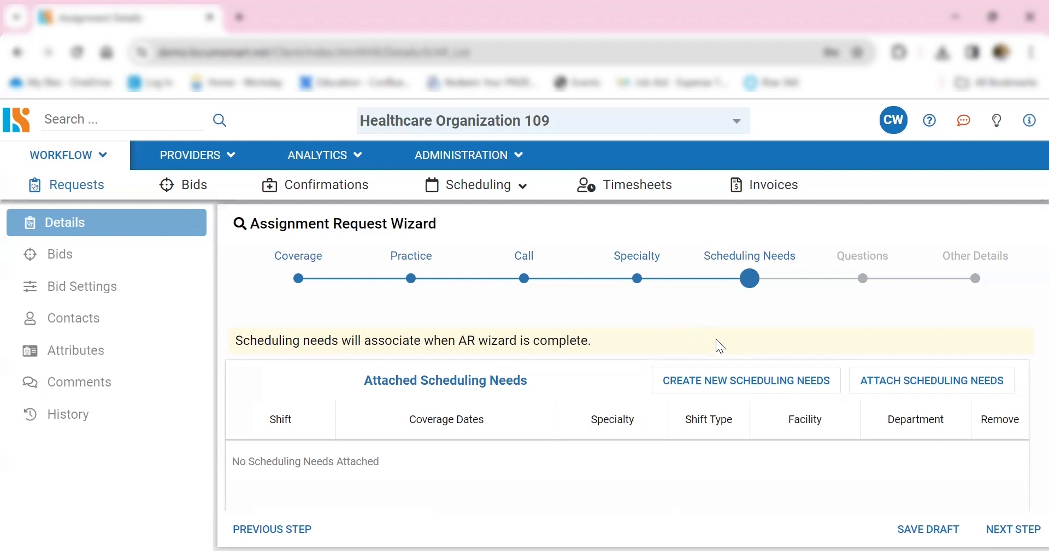
# - Start a new scheduling need, keeping Facility 2603 as the facility and choosing Anesthesiology as the specialty
pyautogui.click(737, 382)
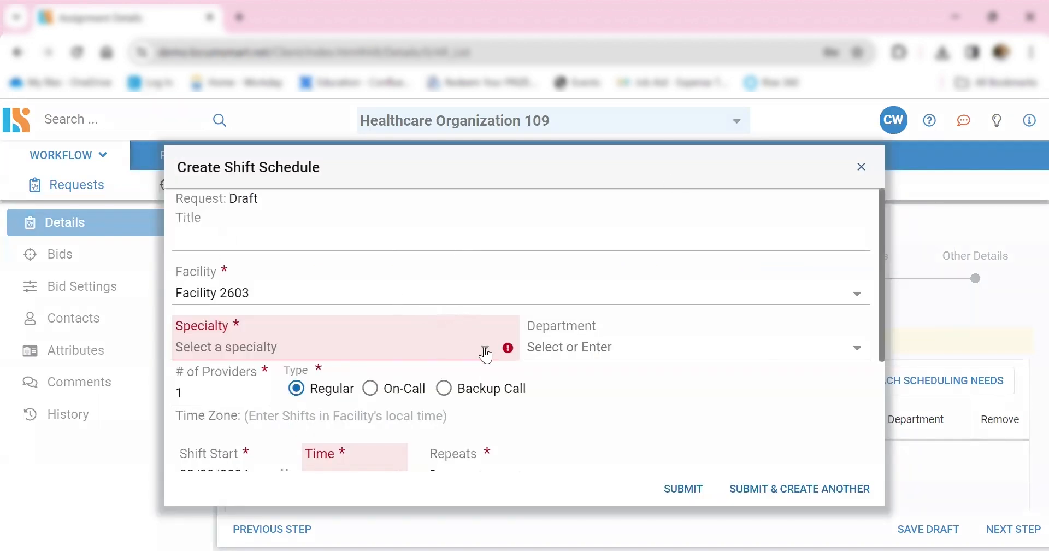
pyautogui.click(860, 300)
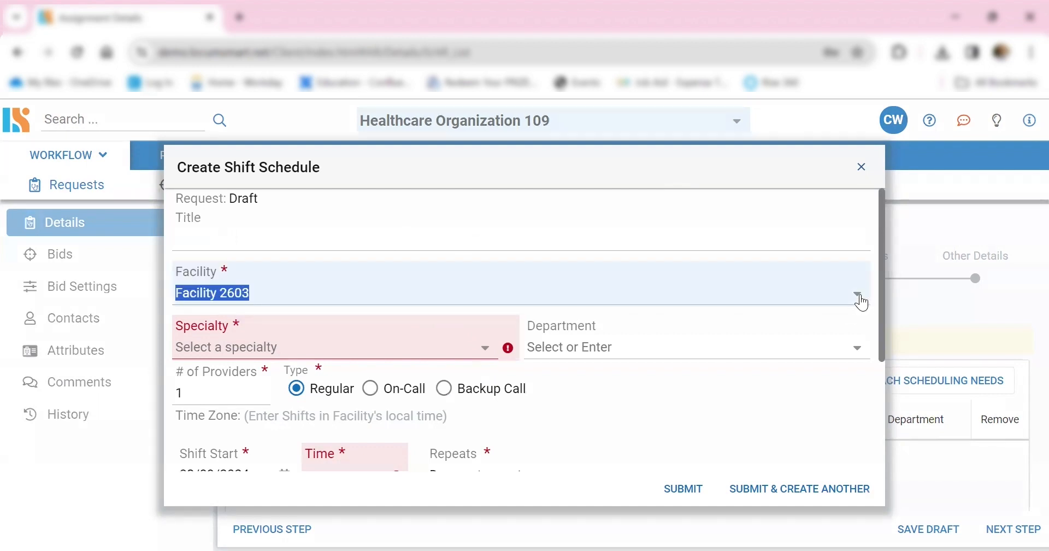
pyautogui.click(294, 295)
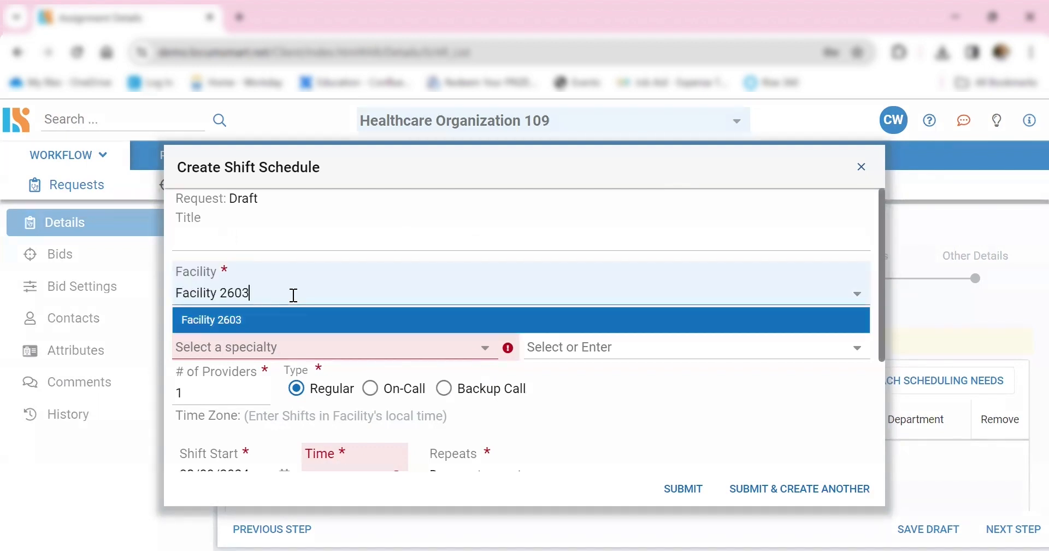
pyautogui.click(576, 396)
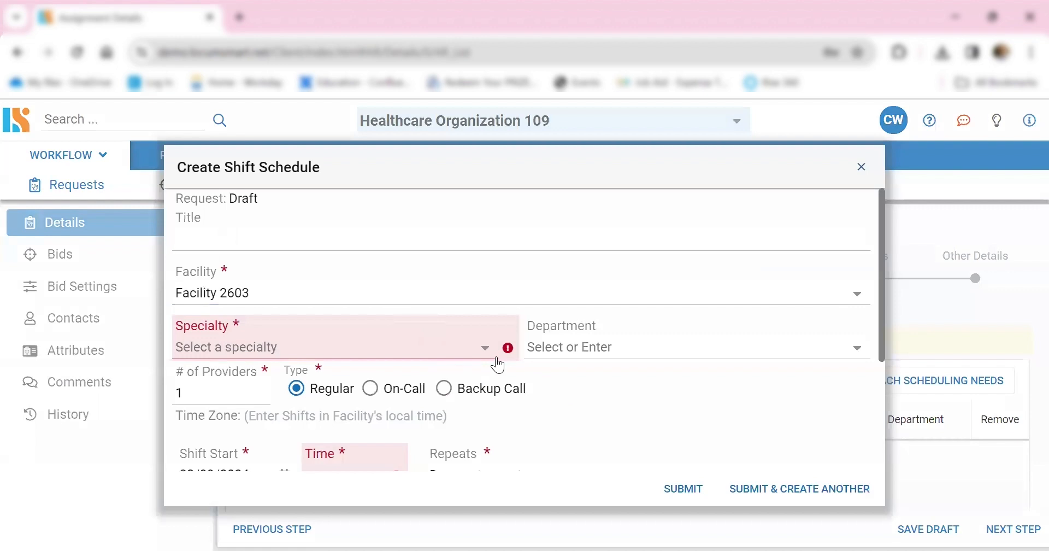
pyautogui.click(486, 350)
pyautogui.click(288, 382)
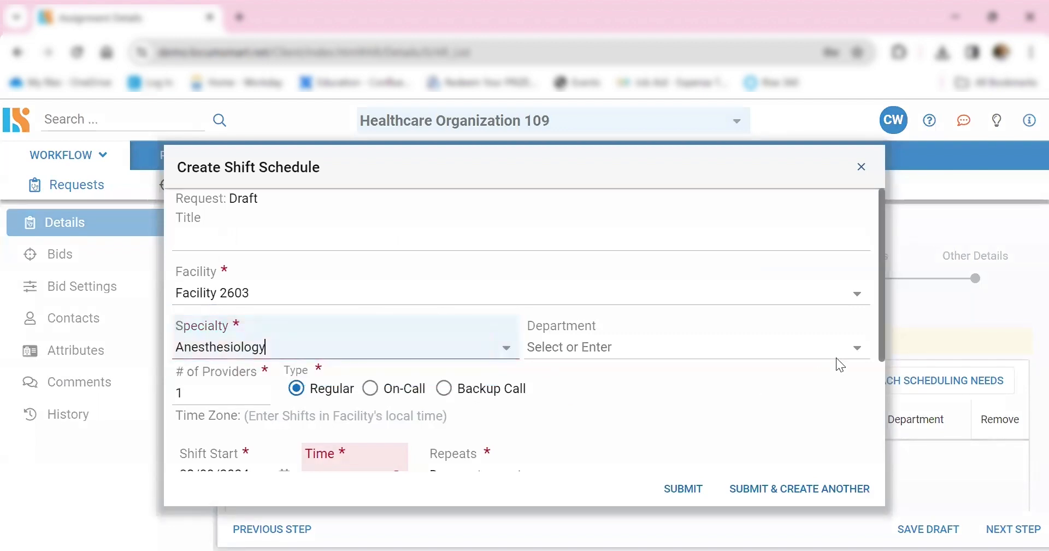
pyautogui.press('Tab')
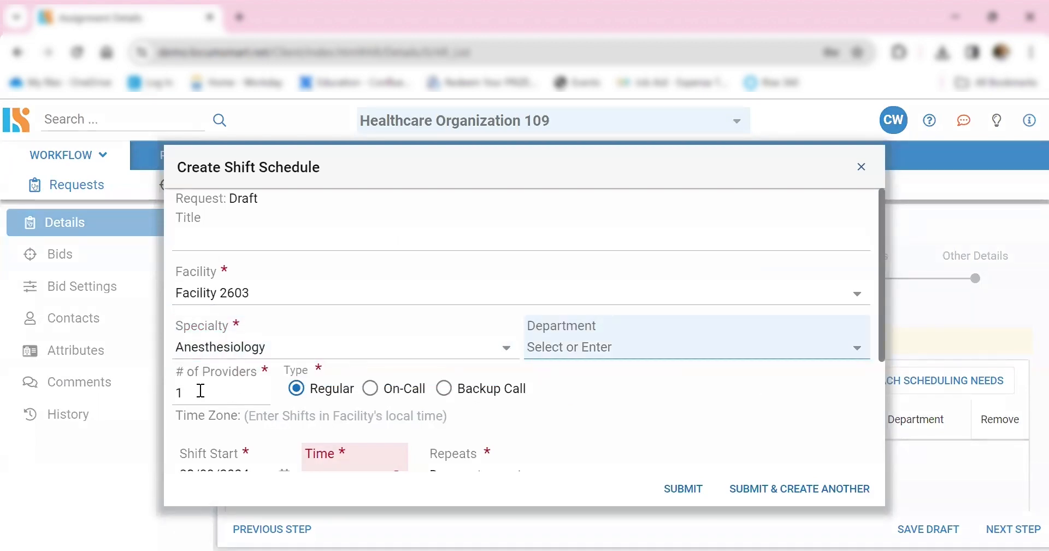
pyautogui.click(326, 306)
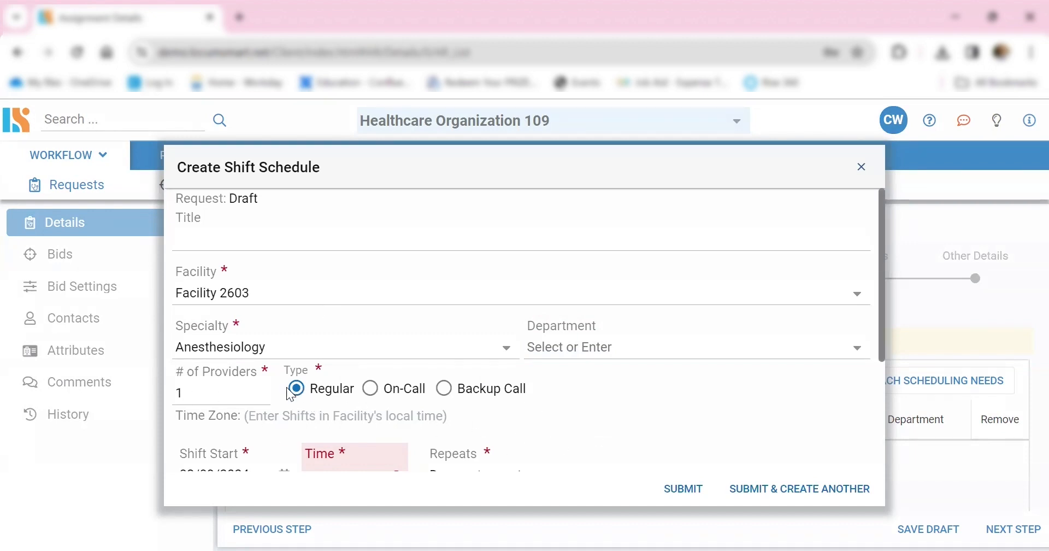
# - Set the start time of the 02/09/2024 regular shift to 7:00 AM
pyautogui.scroll(-3, 606, 399)
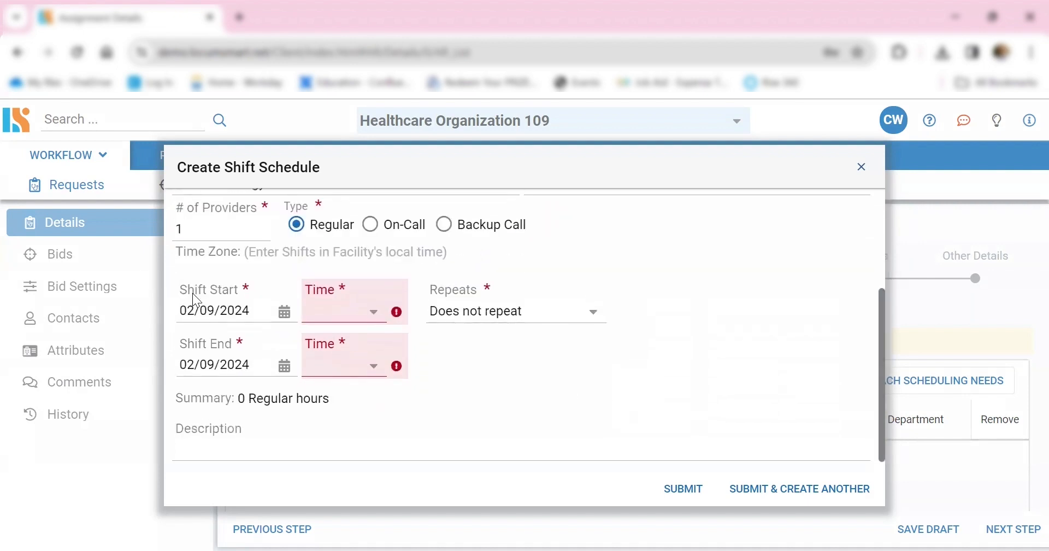
pyautogui.click(372, 319)
pyautogui.scroll(-8, 348, 414)
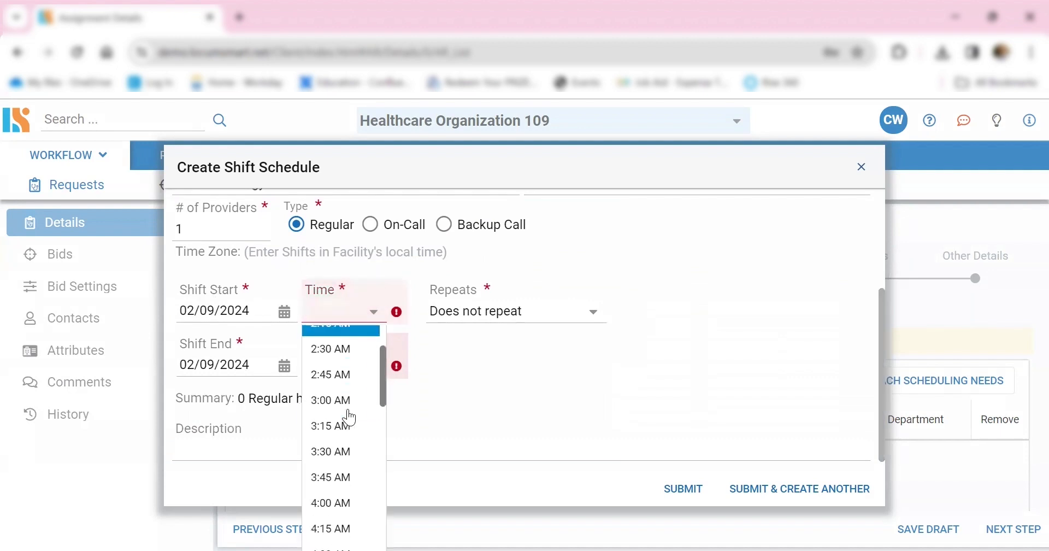
pyautogui.scroll(-5, 349, 417)
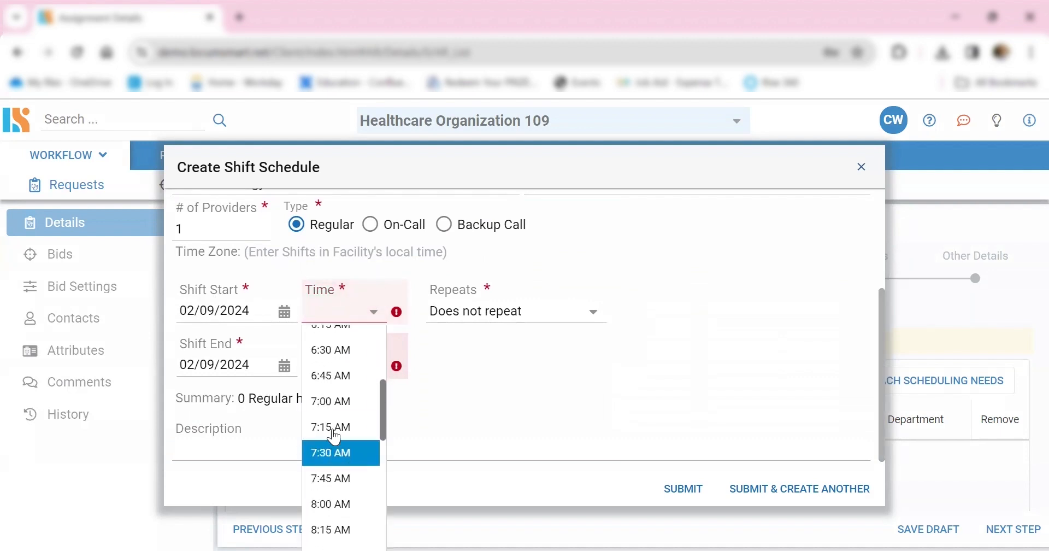
pyautogui.click(336, 414)
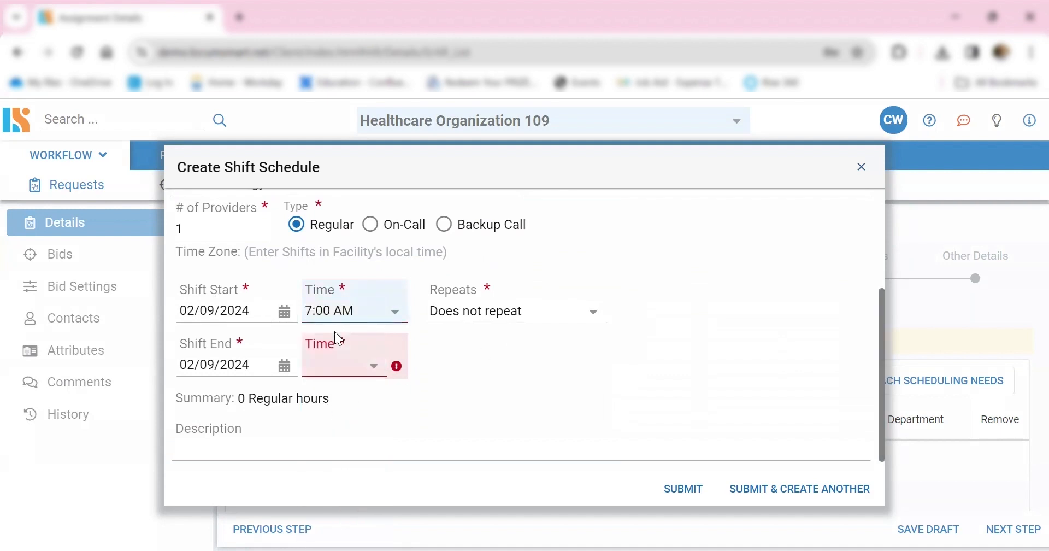
# - Set the shift's end time to 8:00 PM on 02/09/2024
pyautogui.click(373, 374)
pyautogui.scroll(-10, 366, 316)
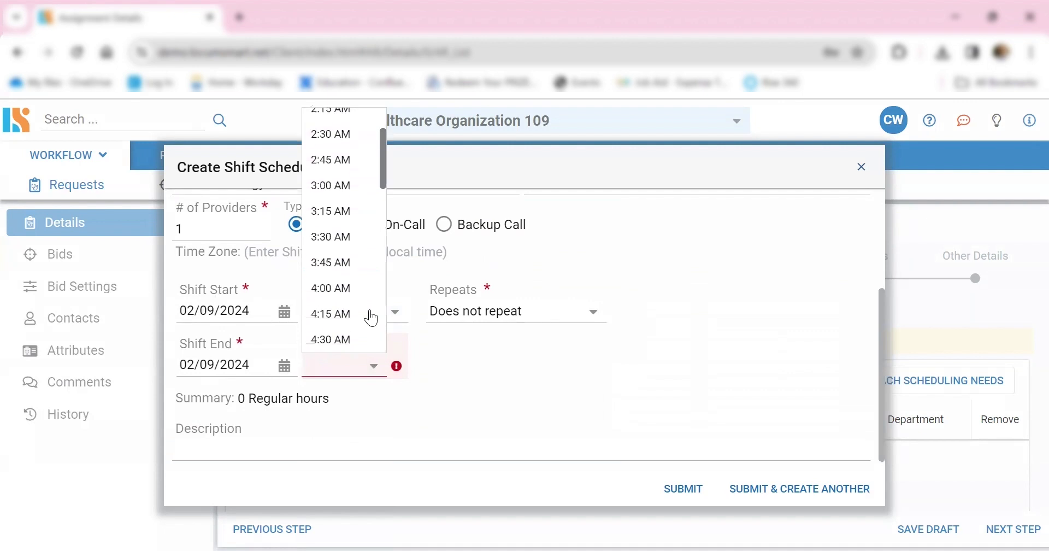
pyautogui.scroll(-20, 363, 315)
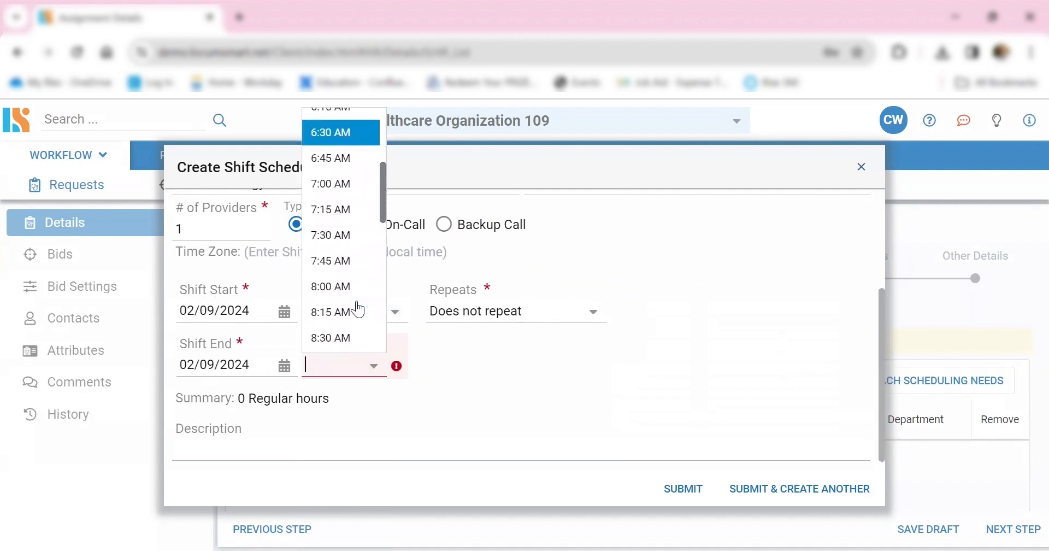
pyautogui.scroll(-5, 352, 300)
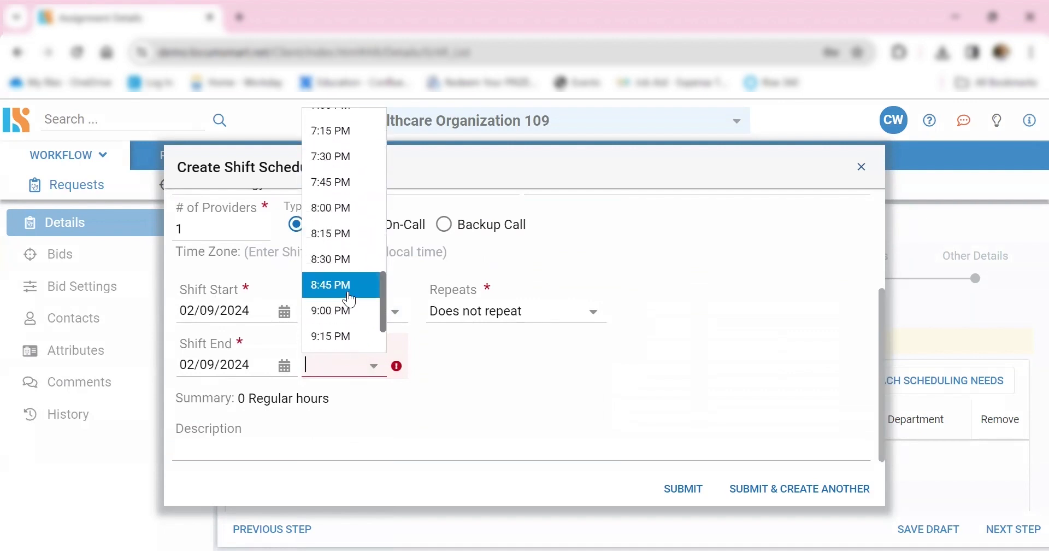
pyautogui.click(330, 205)
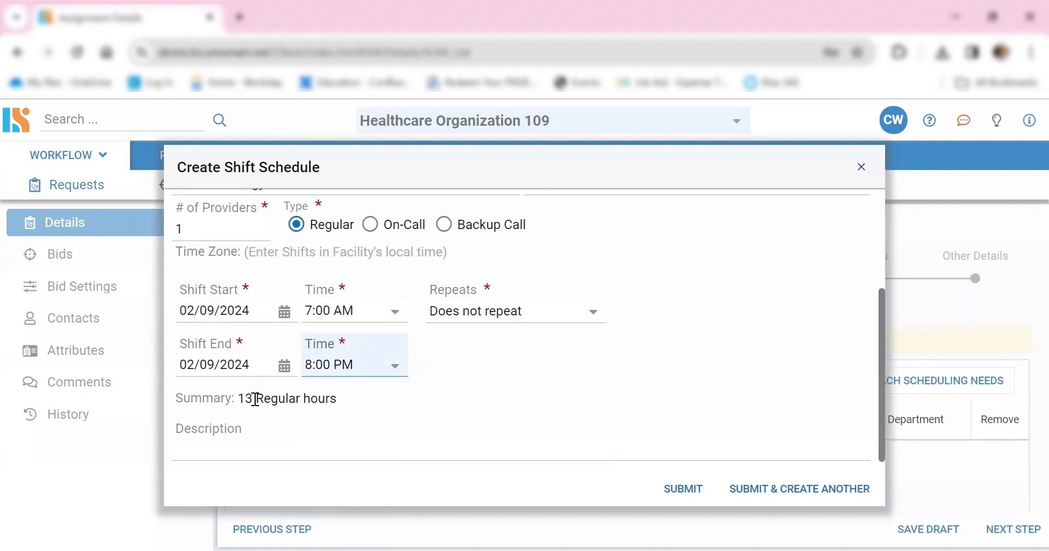
# - Make the shift repeat Every Weekday (Mon-Fri) with a schedule end date of 05/24/2024
pyautogui.press('Tab')
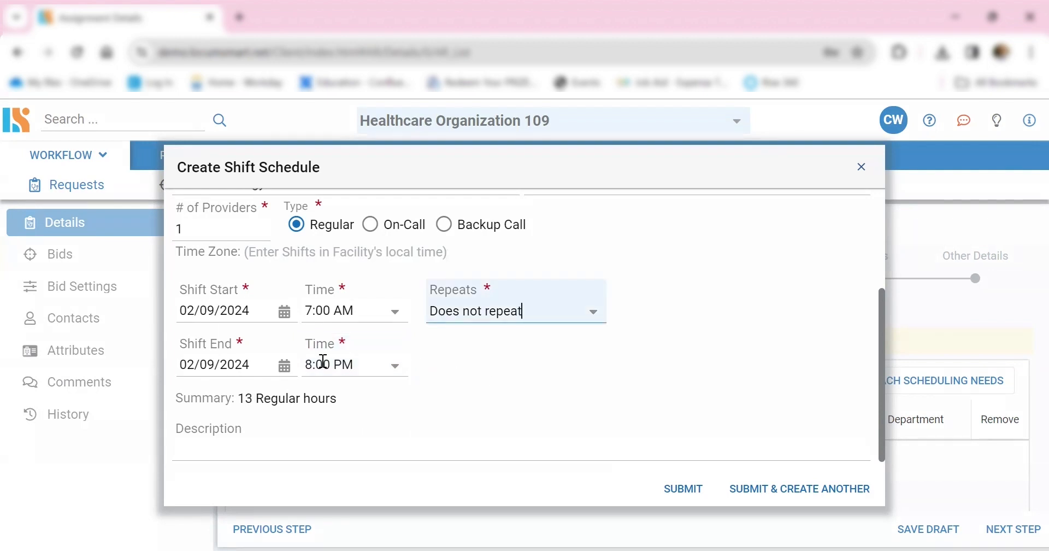
pyautogui.click(595, 317)
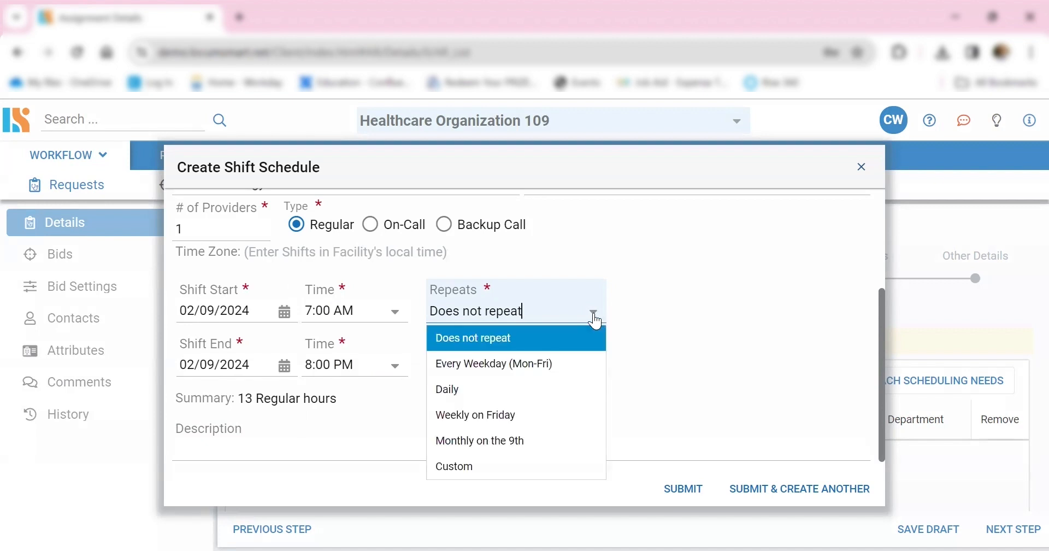
pyautogui.click(484, 366)
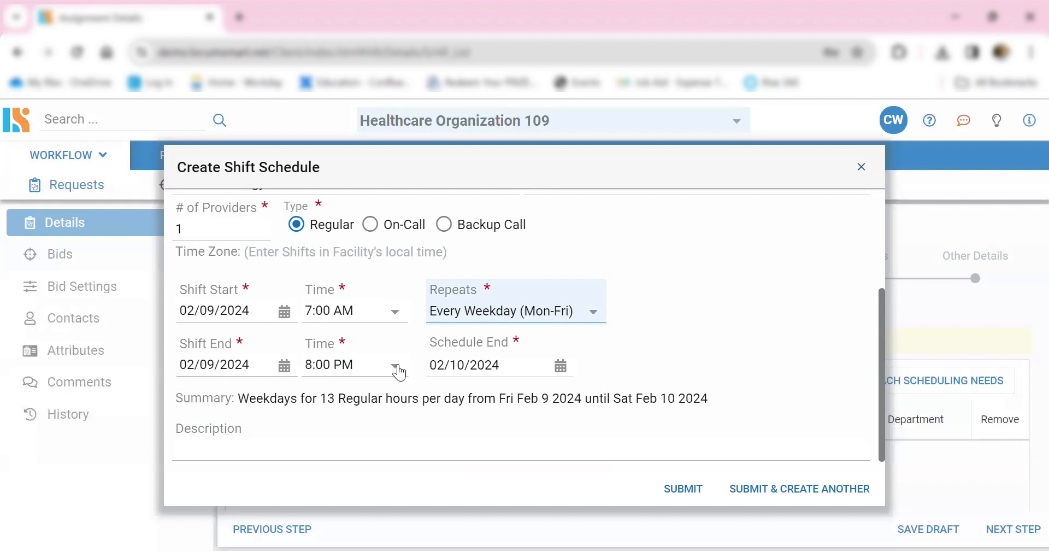
pyautogui.click(560, 366)
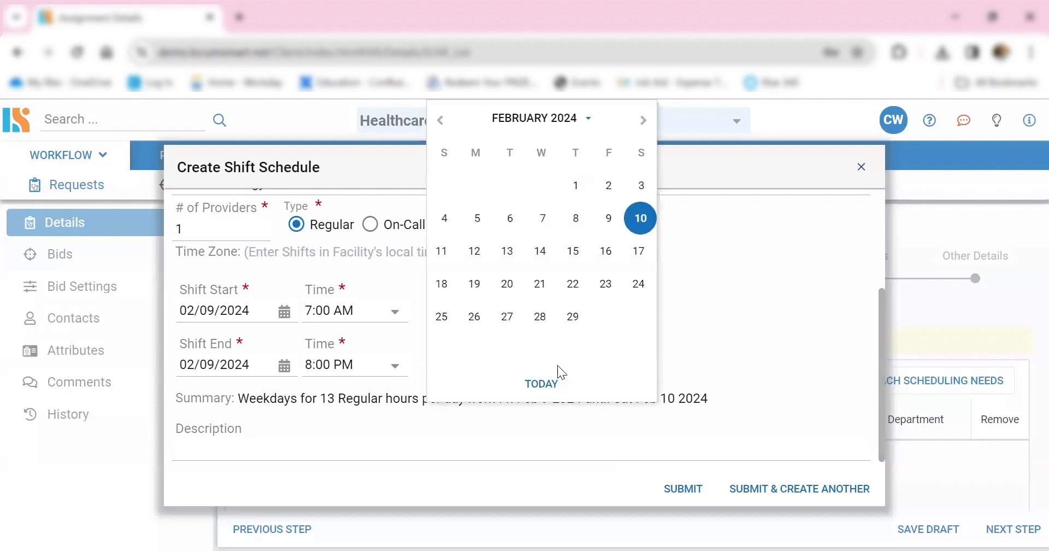
pyautogui.press('pagedown')
pyautogui.press('pagedown')
pyautogui.press('pagedown')
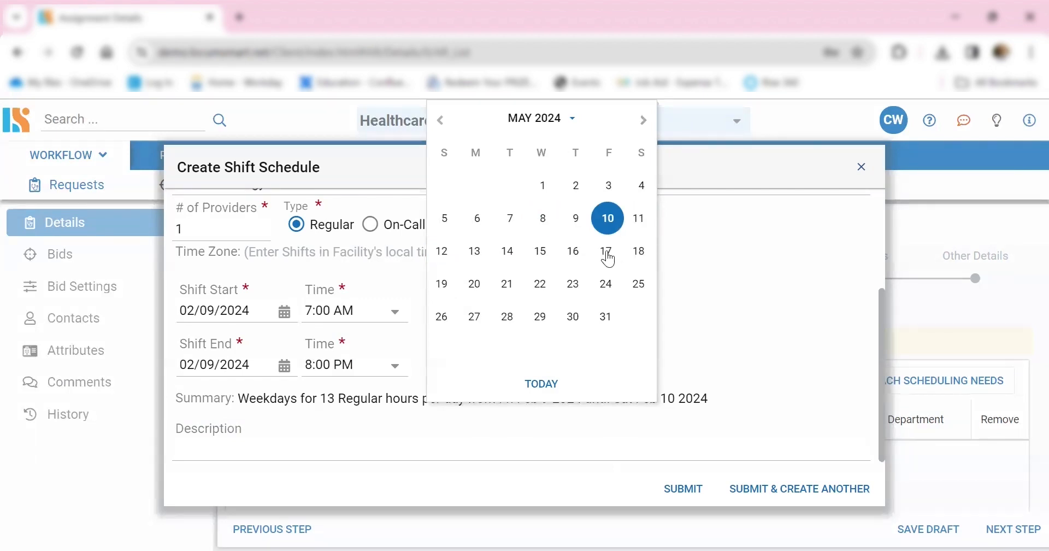
pyautogui.click(606, 284)
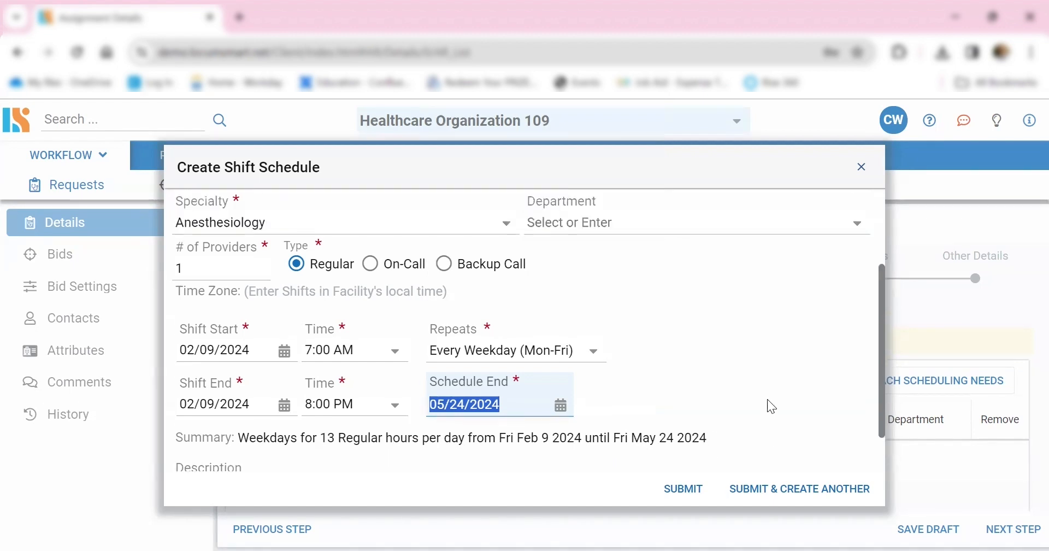
# - Title the shift schedule "Anesthesiology Mon - Fri 7:00AM - 8:00PM" and submit it
pyautogui.scroll(3, 768, 401)
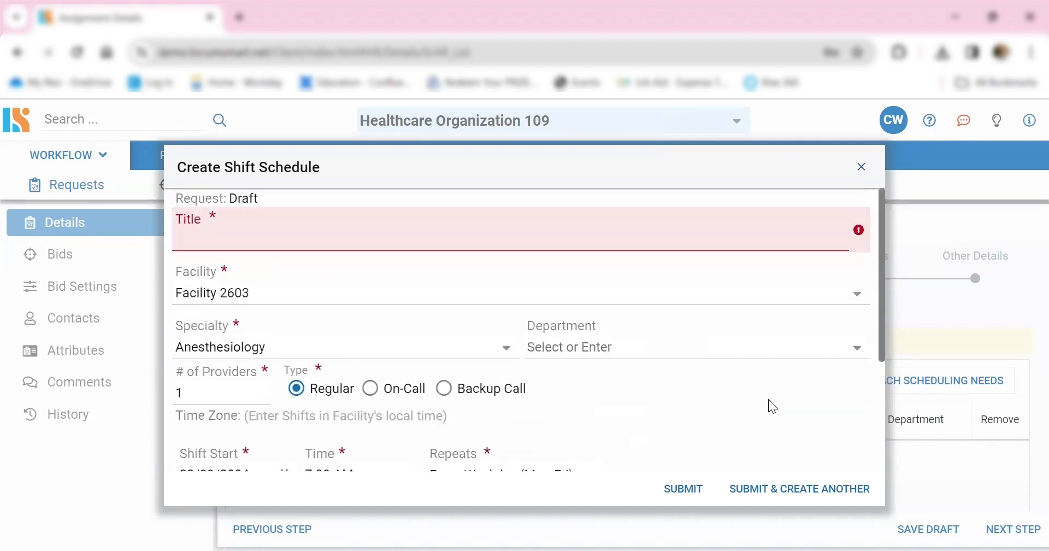
pyautogui.click(323, 238)
pyautogui.write('Anesthesiolo')
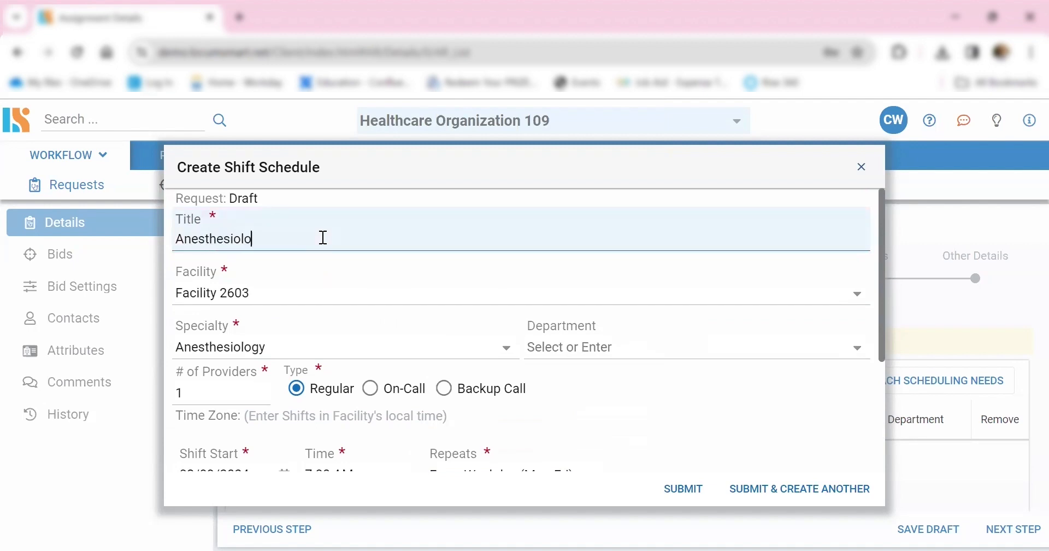
pyautogui.write('gy Mon - Fri 7:00AM - 8:')
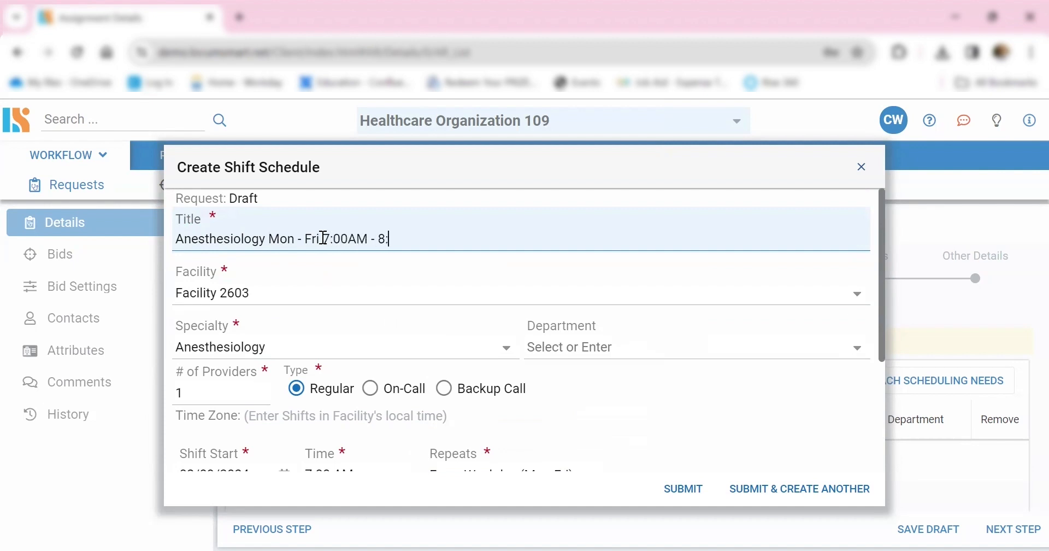
pyautogui.write('00PM')
pyautogui.click(692, 493)
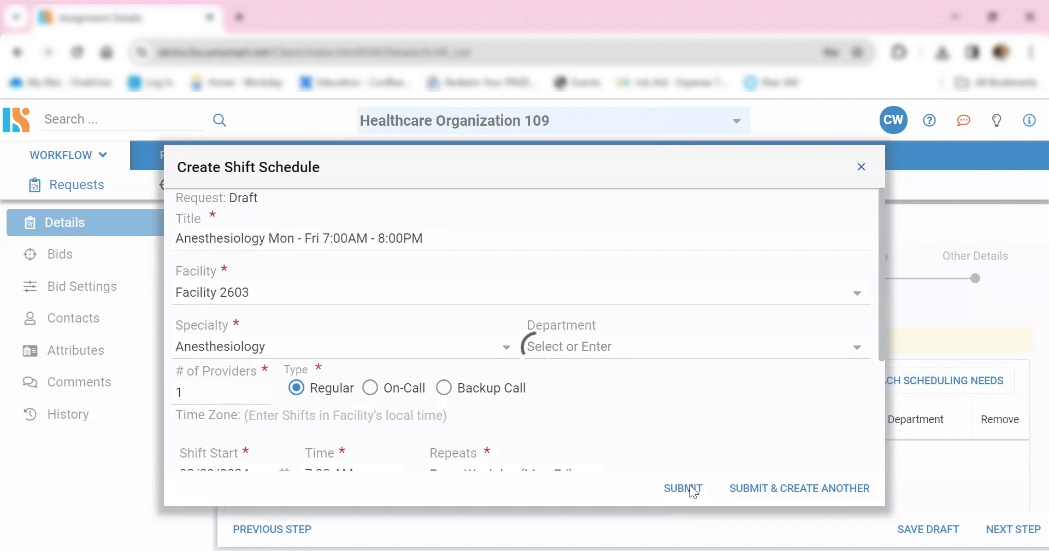
# - Remove the Thu May 2 2024 shift from the attached scheduling needs, and go on to the Questions stage
pyautogui.scroll(-2, 567, 409)
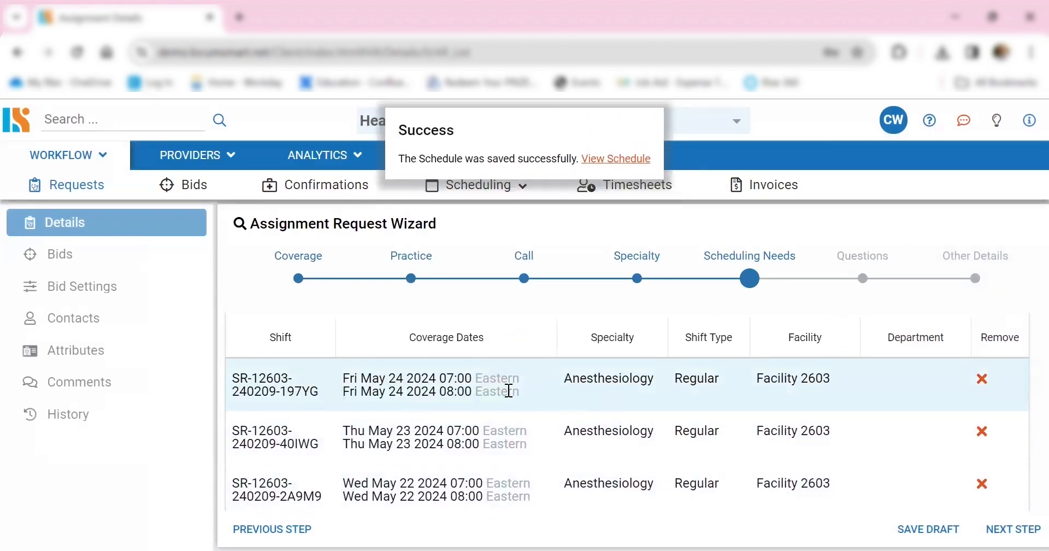
pyautogui.scroll(-3, 508, 390)
pyautogui.scroll(-2, 509, 390)
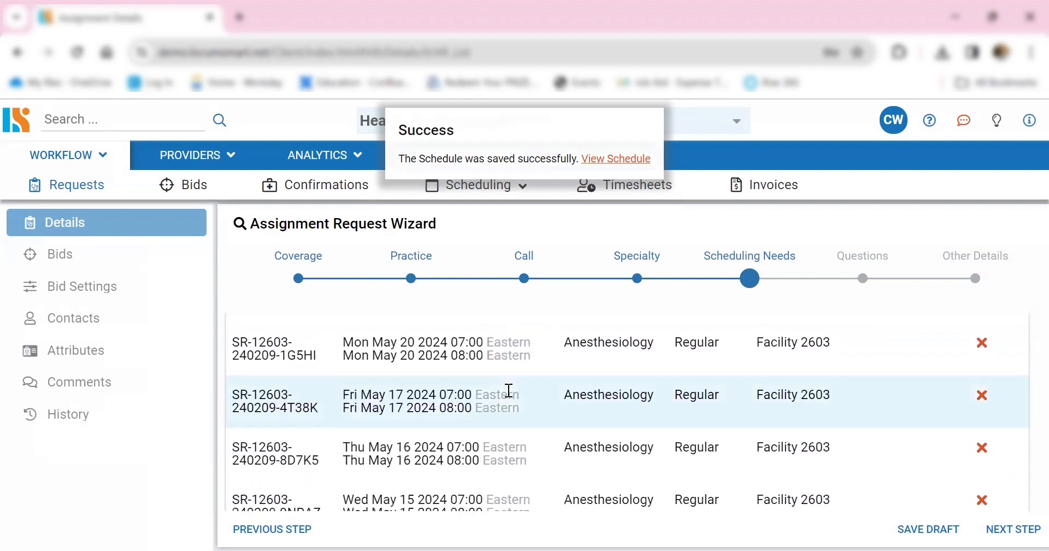
pyautogui.scroll(-10, 508, 389)
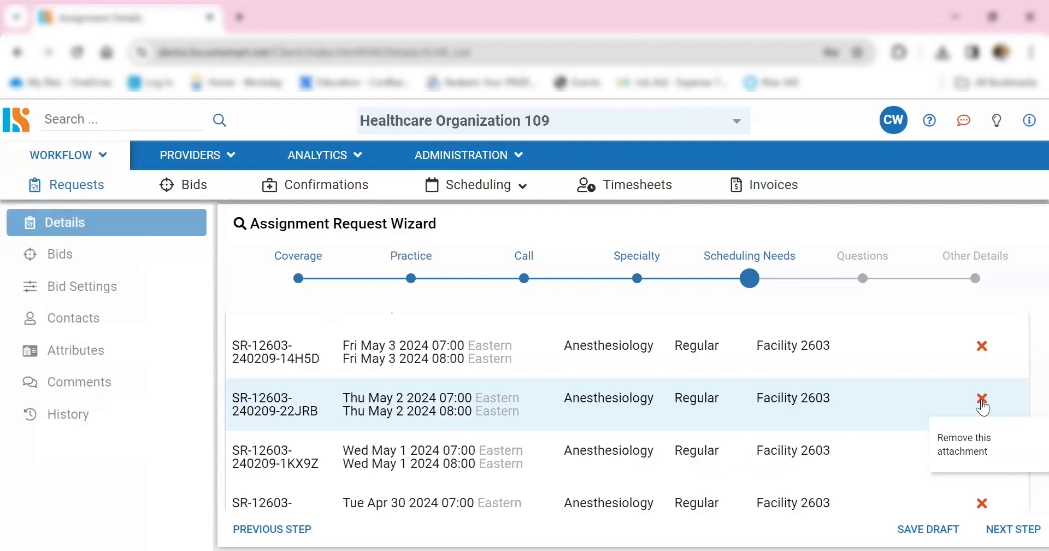
pyautogui.click(981, 400)
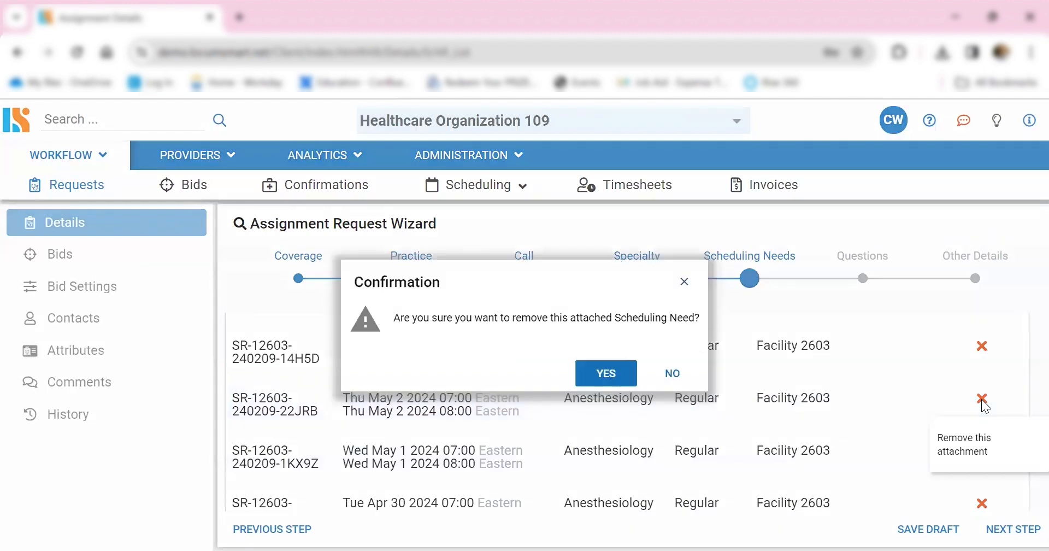
pyautogui.click(594, 378)
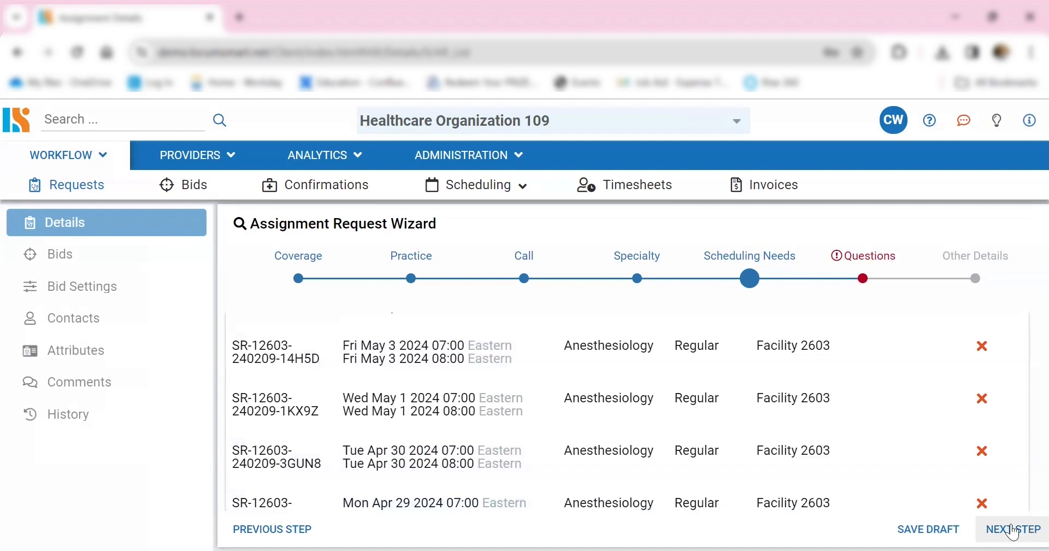
pyautogui.click(1010, 529)
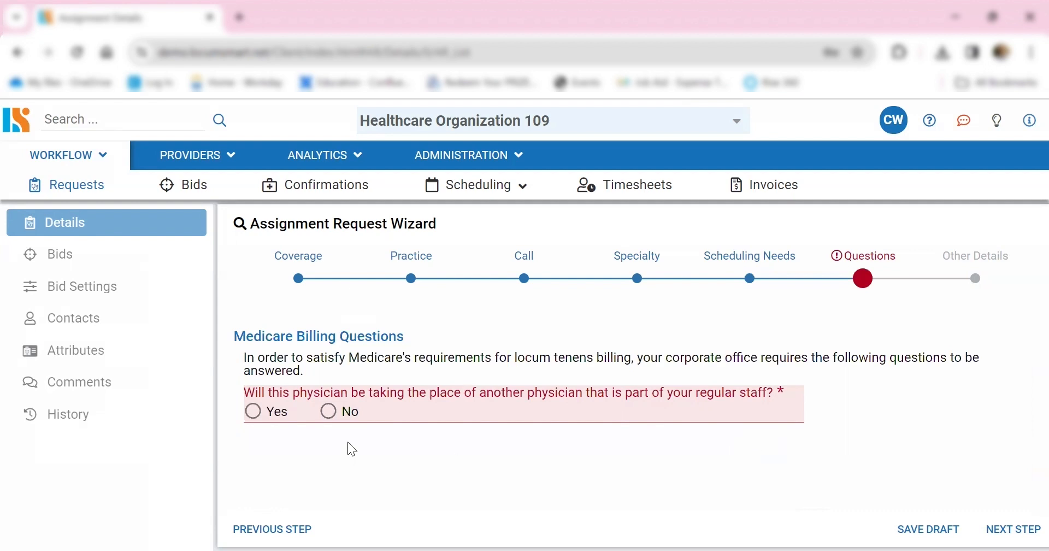
# - Answer the five Medicare billing questions in order with Yes, No, No, Yes and No, and go on to the Other Details stage
pyautogui.click(254, 413)
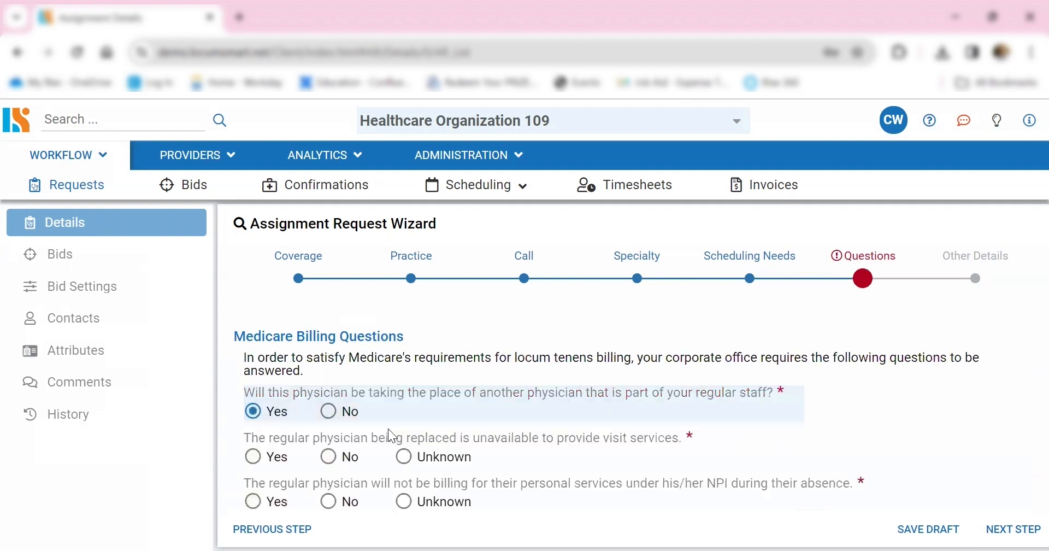
pyautogui.click(338, 459)
pyautogui.click(335, 501)
pyautogui.scroll(-2, 385, 454)
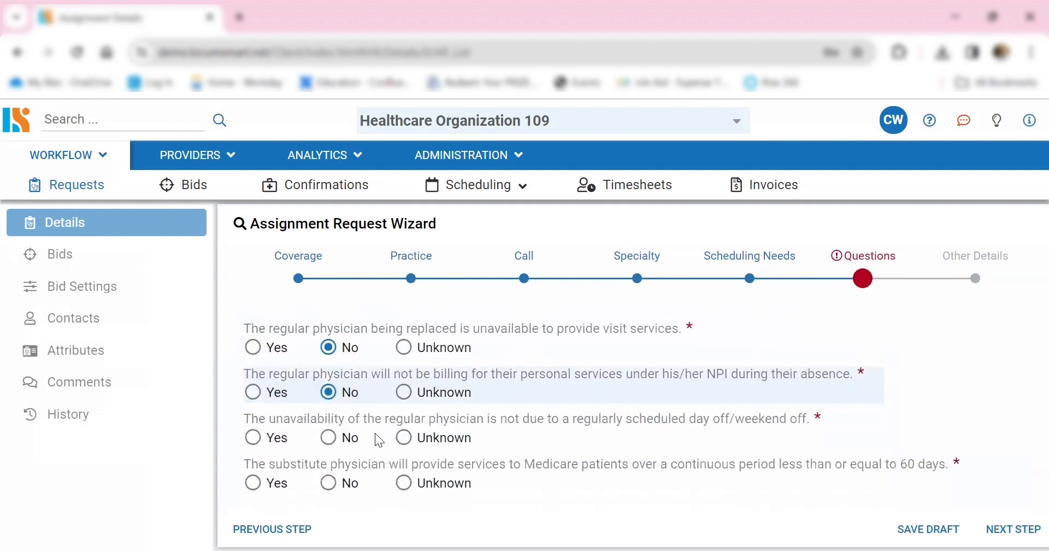
pyautogui.click(253, 438)
pyautogui.click(328, 483)
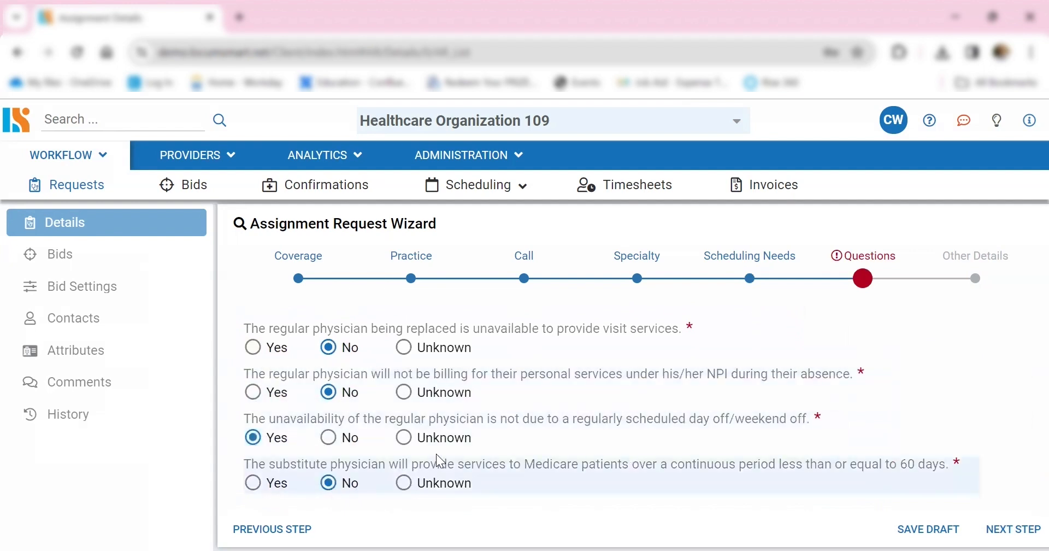
pyautogui.click(1019, 529)
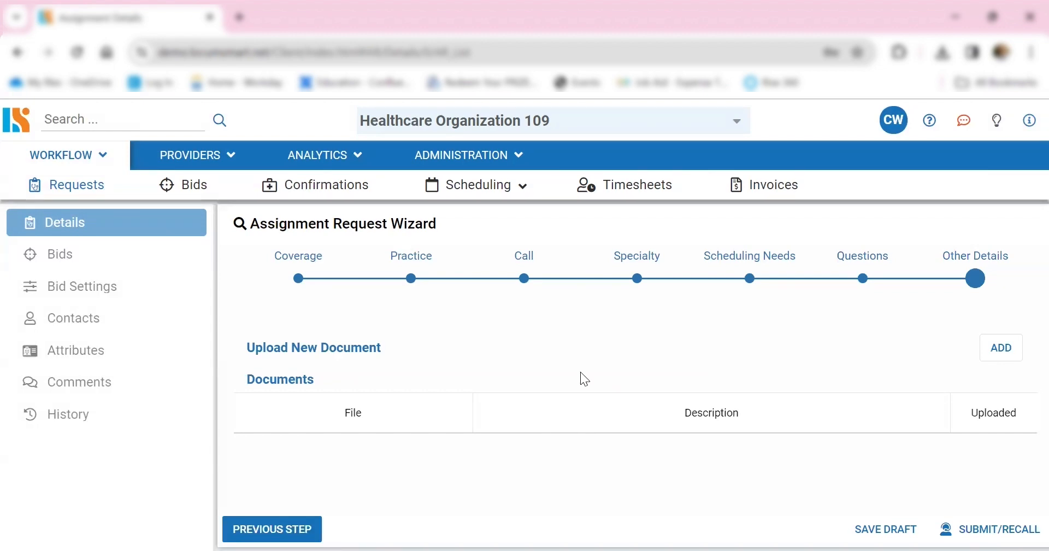
# - Upload the Sample Doctor Pre-Screening PDF as a new document with the description "Doctor pre-Screening questions"
pyautogui.click(1008, 344)
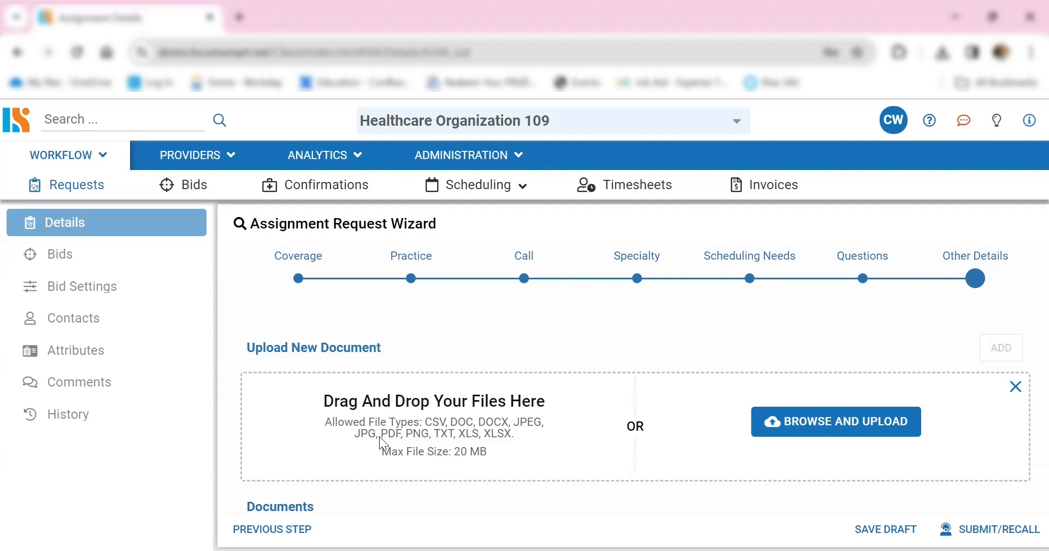
pyautogui.click(353, 353)
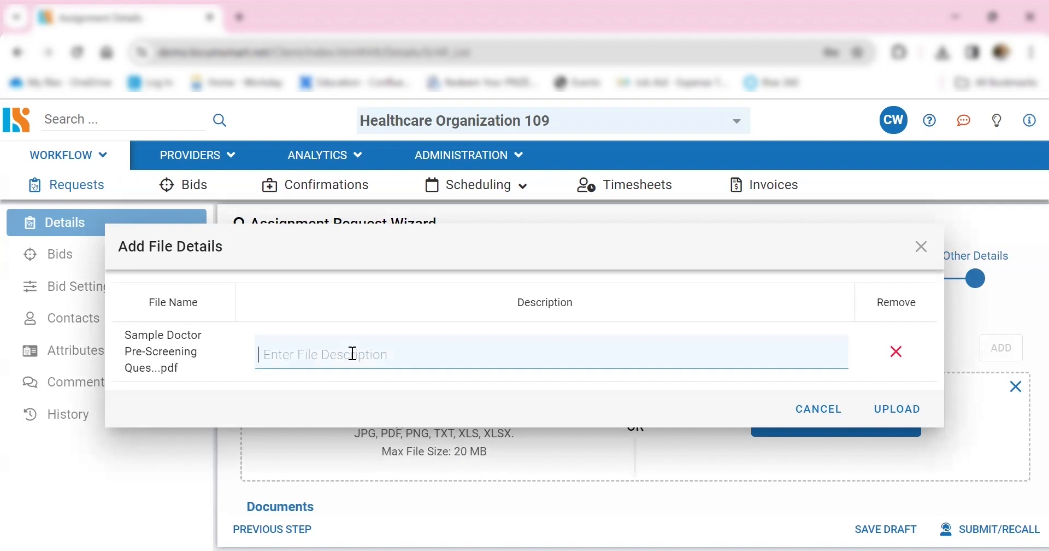
pyautogui.write('Doctor pre-S')
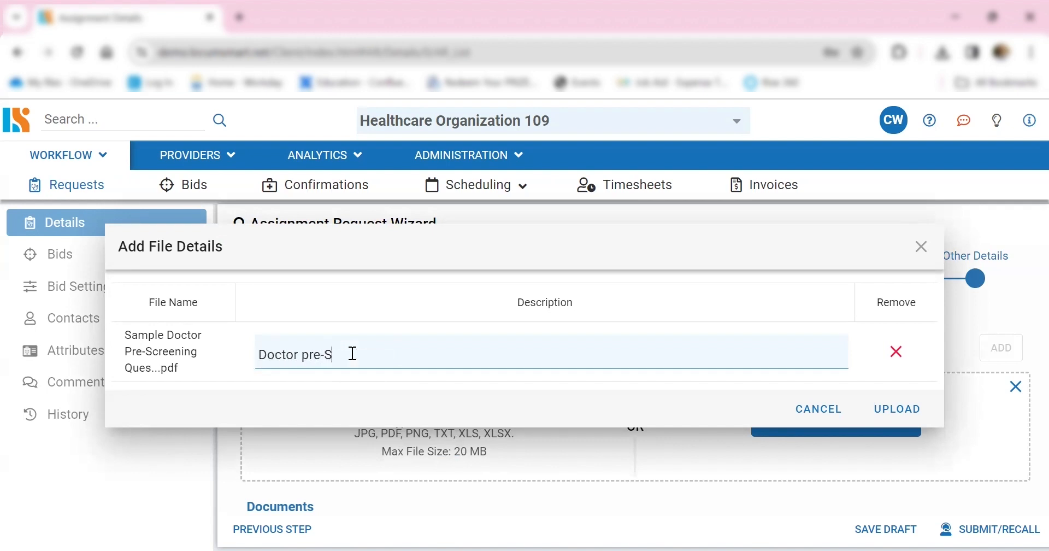
pyautogui.write('creening questions')
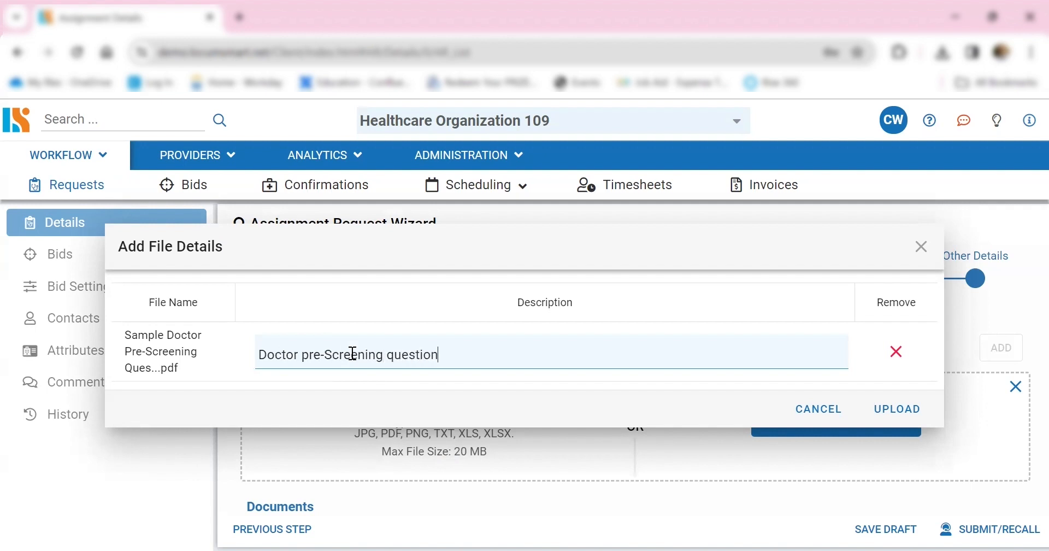
pyautogui.click(889, 416)
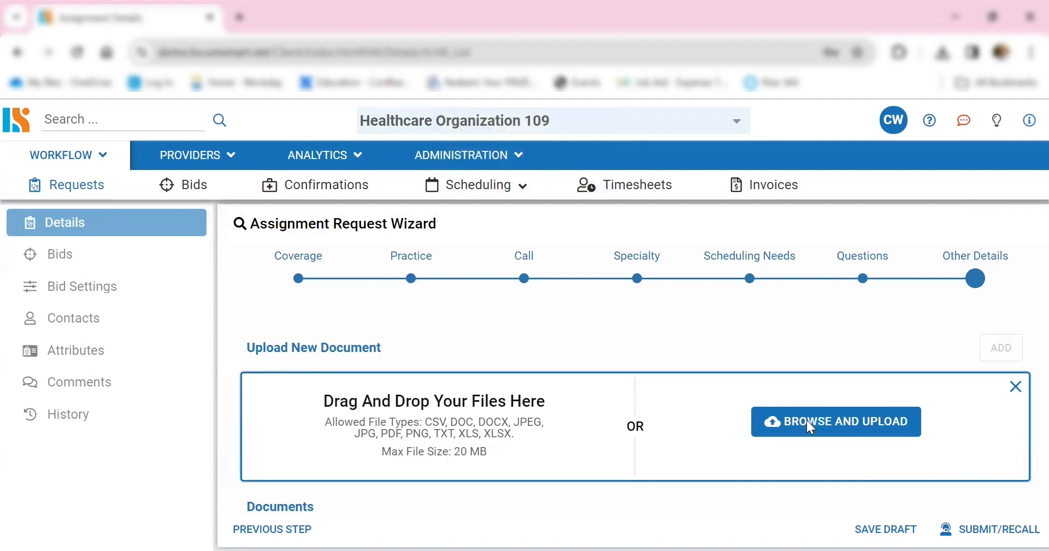
pyautogui.click(806, 420)
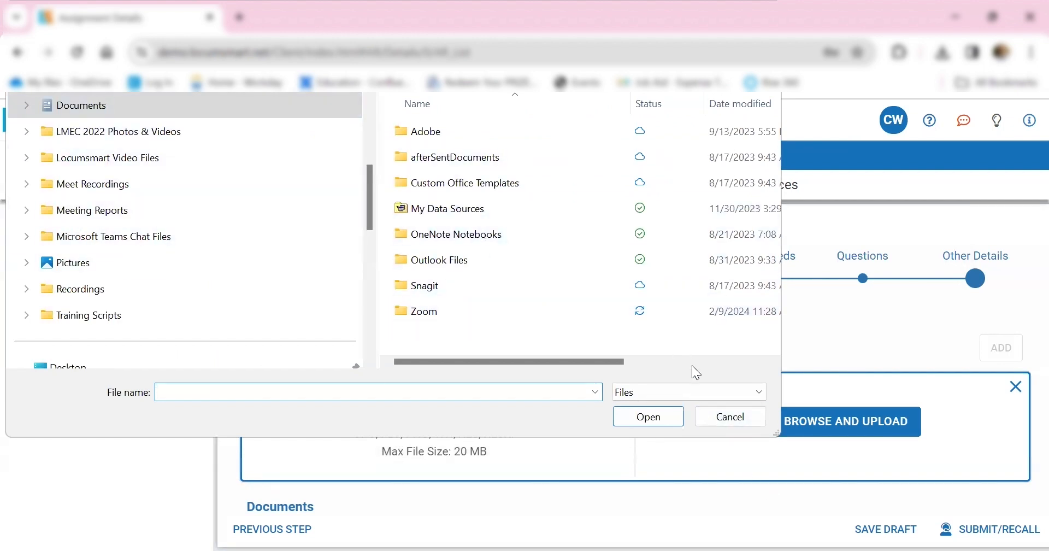
pyautogui.click(738, 418)
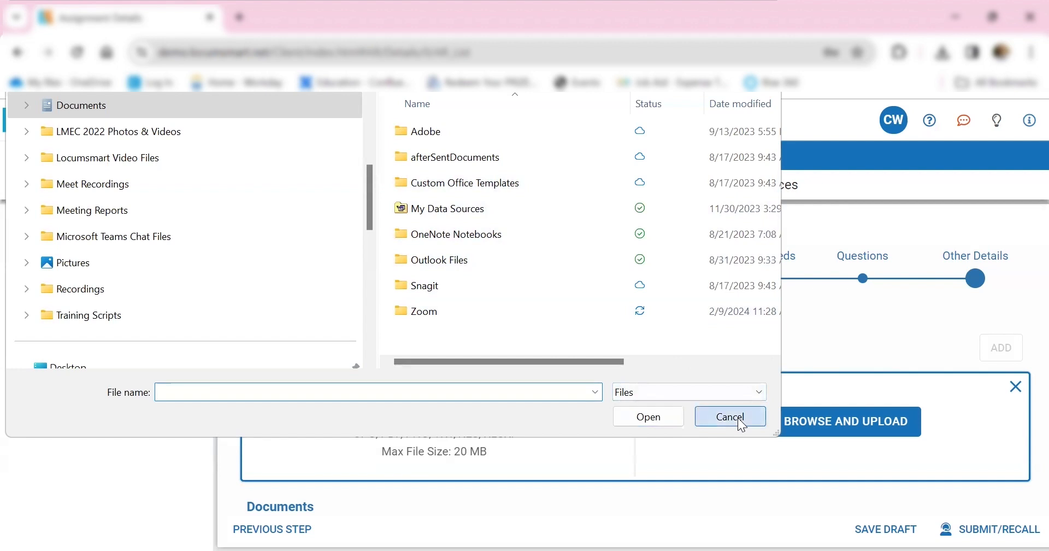
pyautogui.scroll(5, 725, 348)
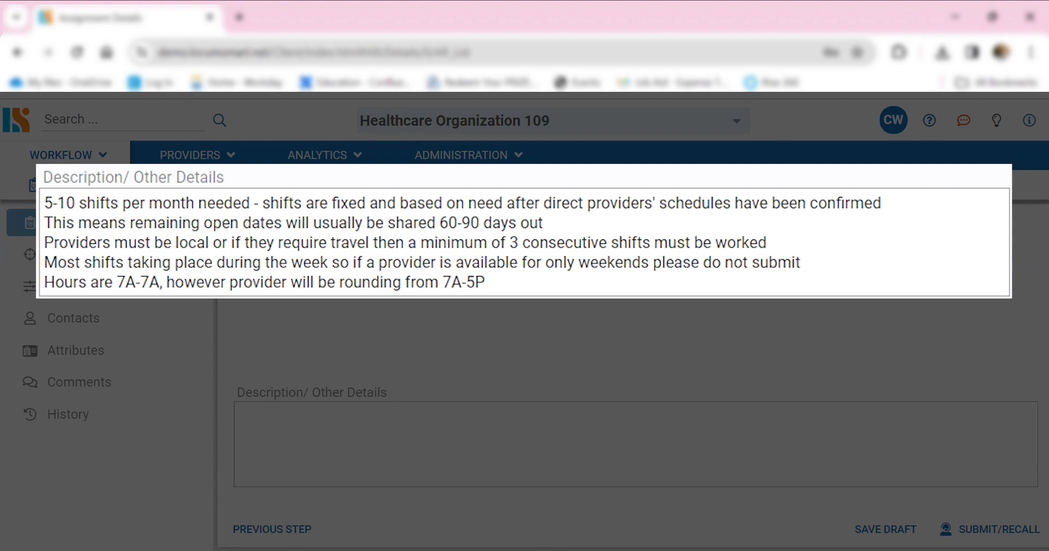
# - Assign a contact person to the empty Invoice Payment role for Facility 2603
pyautogui.scroll(-3, 658, 488)
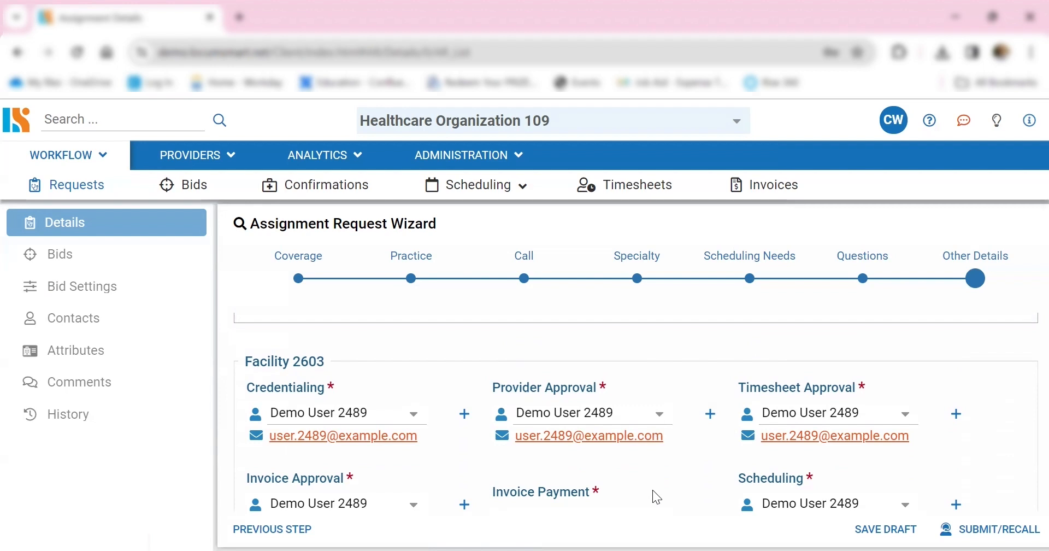
pyautogui.scroll(-2, 659, 462)
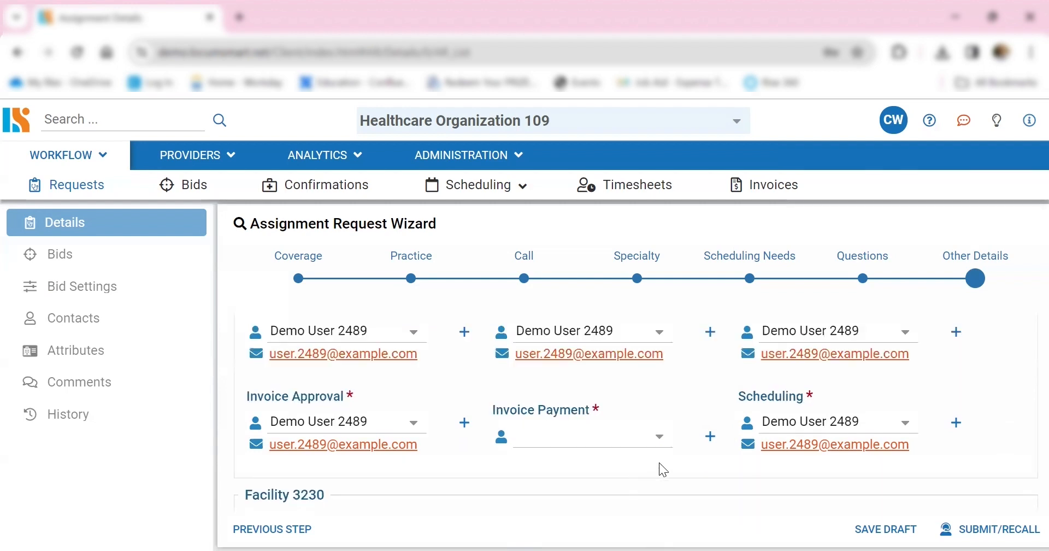
pyautogui.click(659, 437)
pyautogui.click(599, 314)
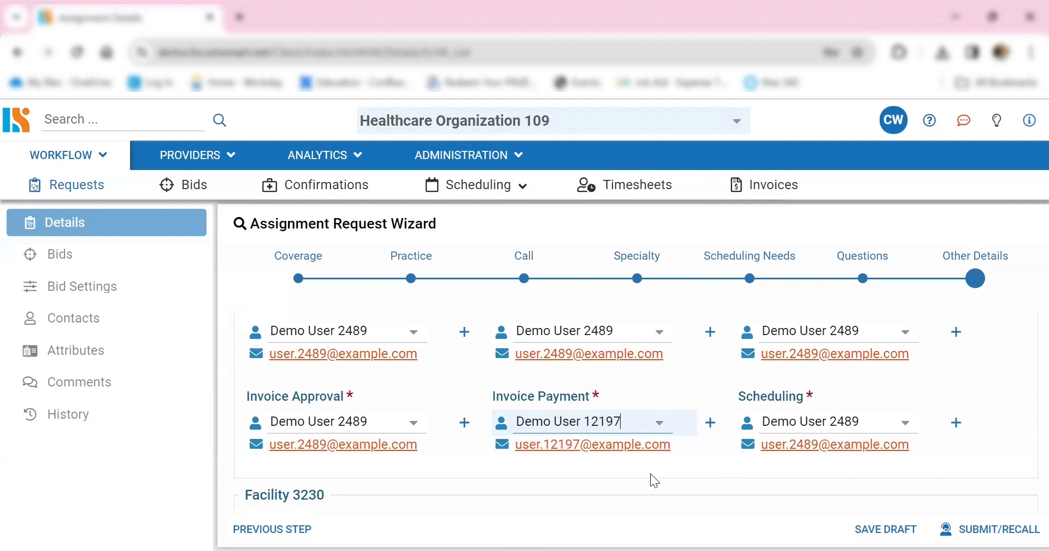
# - Start submitting the assignment request and answer Yes to having a provider in mind for it
pyautogui.scroll(-5, 468, 520)
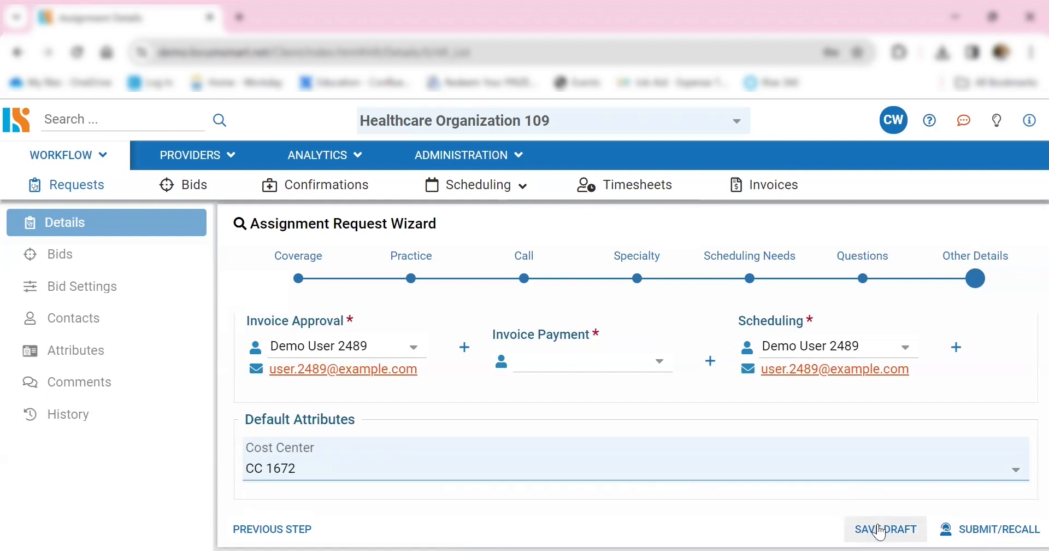
pyautogui.click(1005, 530)
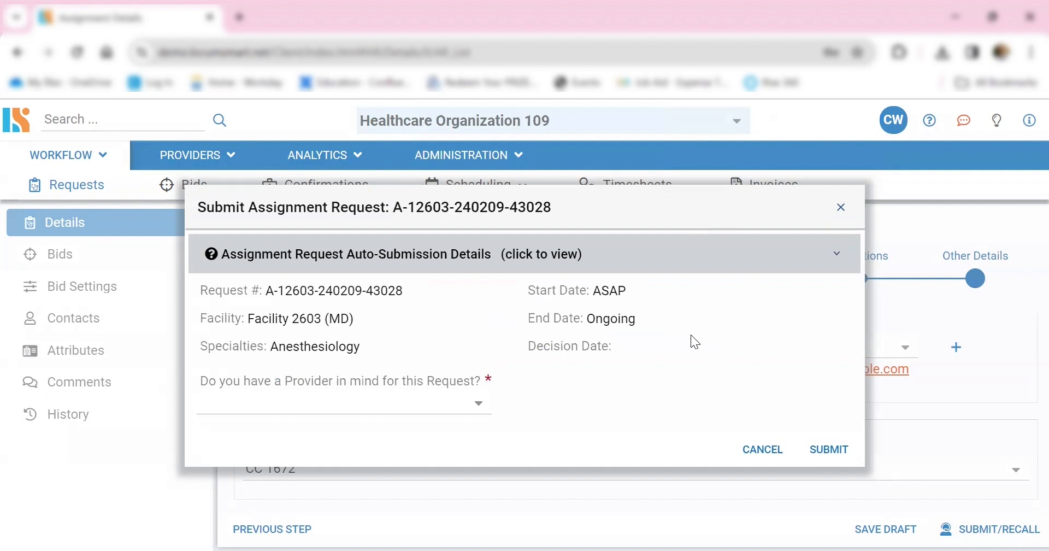
pyautogui.click(383, 403)
pyautogui.click(377, 425)
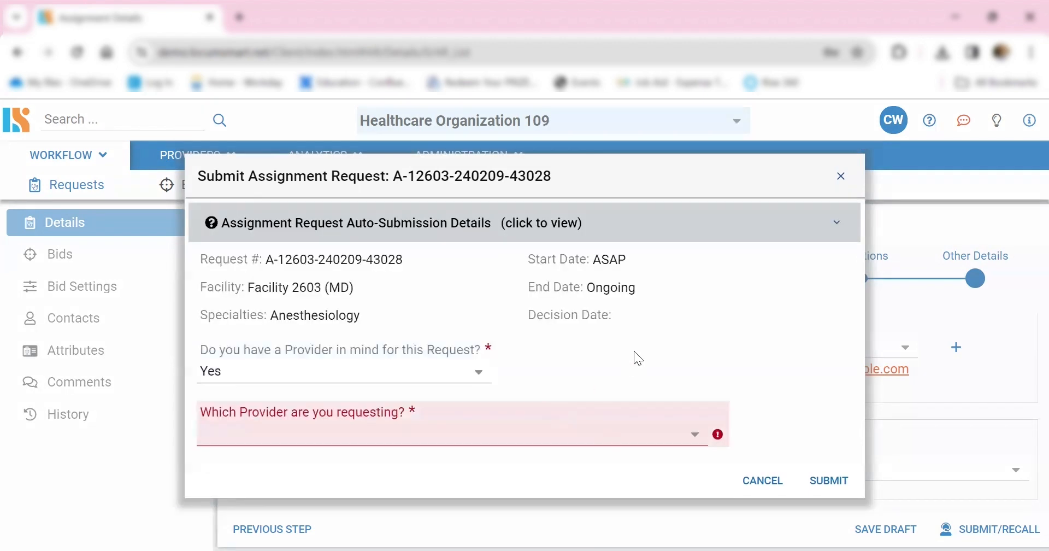
pyautogui.click(484, 378)
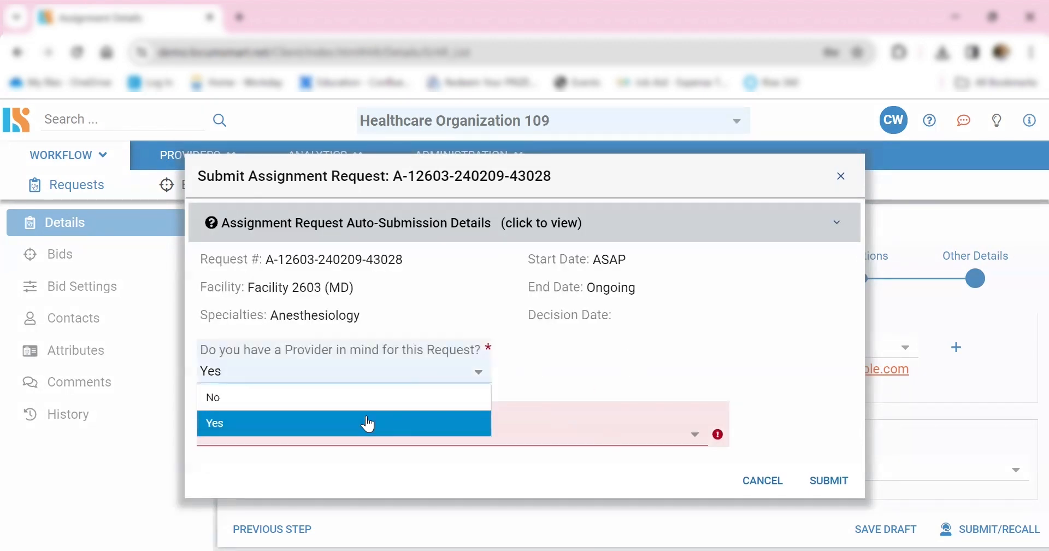
pyautogui.click(368, 424)
# - Choose a listed healthcare provider as the requested provider, set the vendor to Vendor 105, and submit the assignment request
pyautogui.click(695, 436)
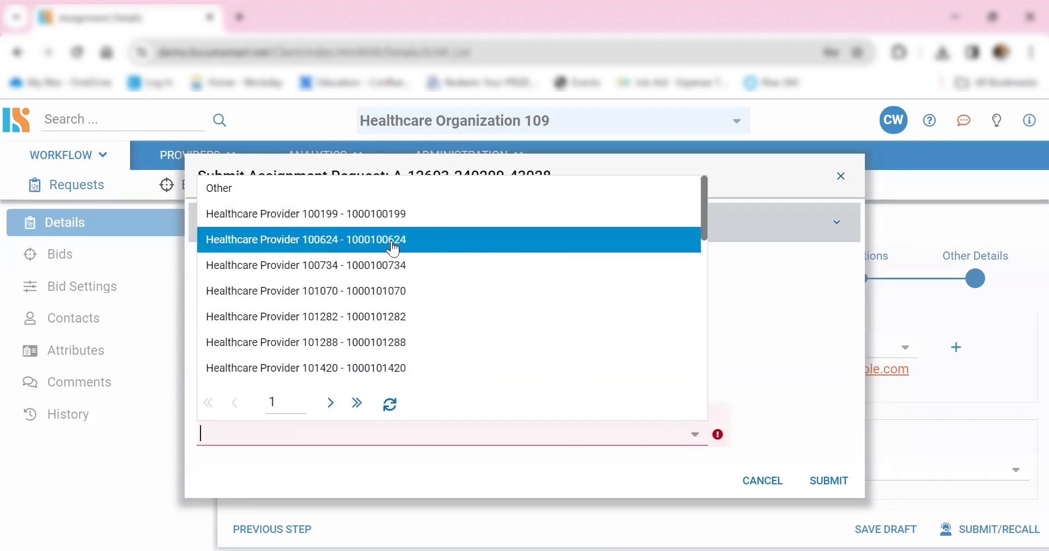
pyautogui.click(391, 324)
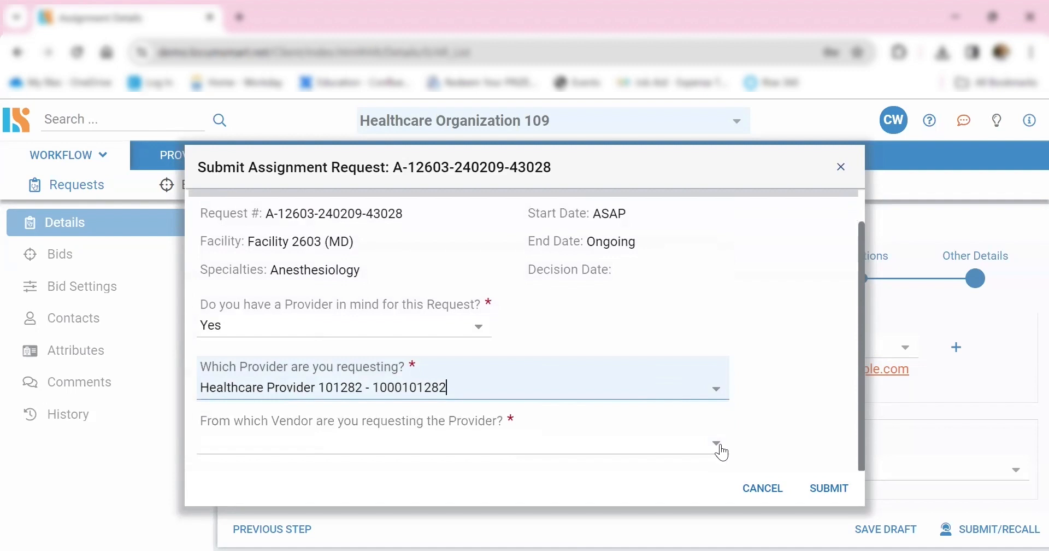
pyautogui.click(720, 449)
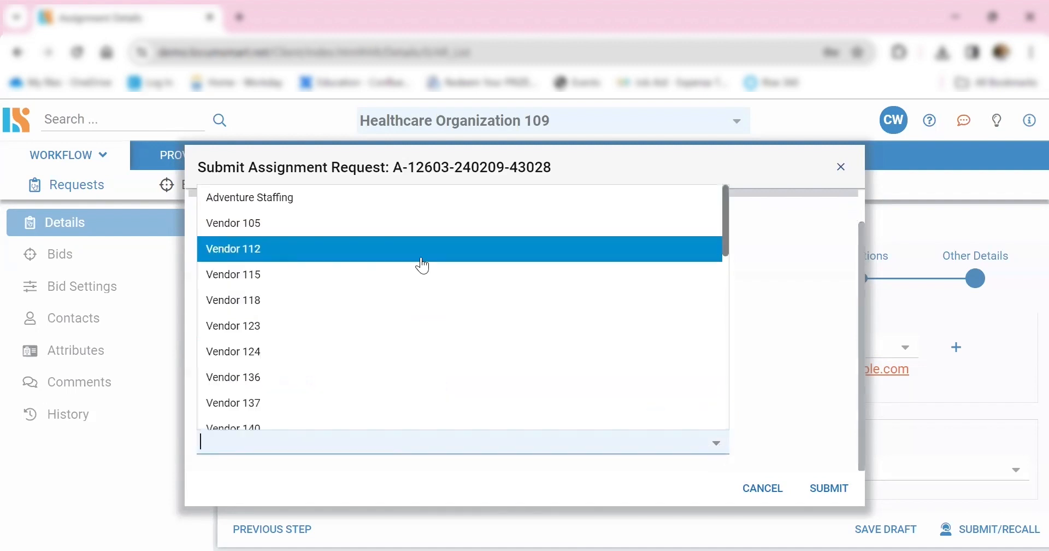
pyautogui.click(418, 233)
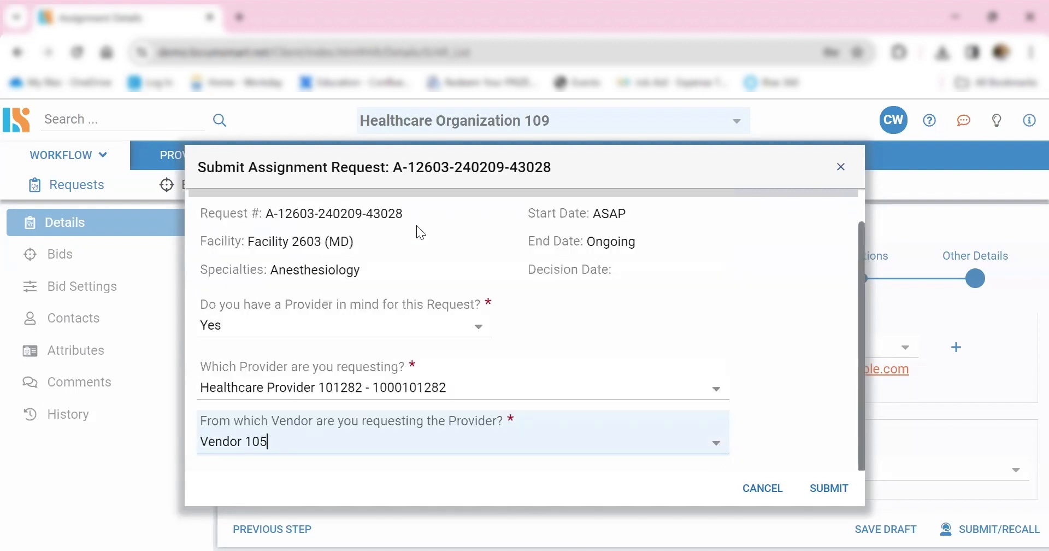
pyautogui.click(823, 498)
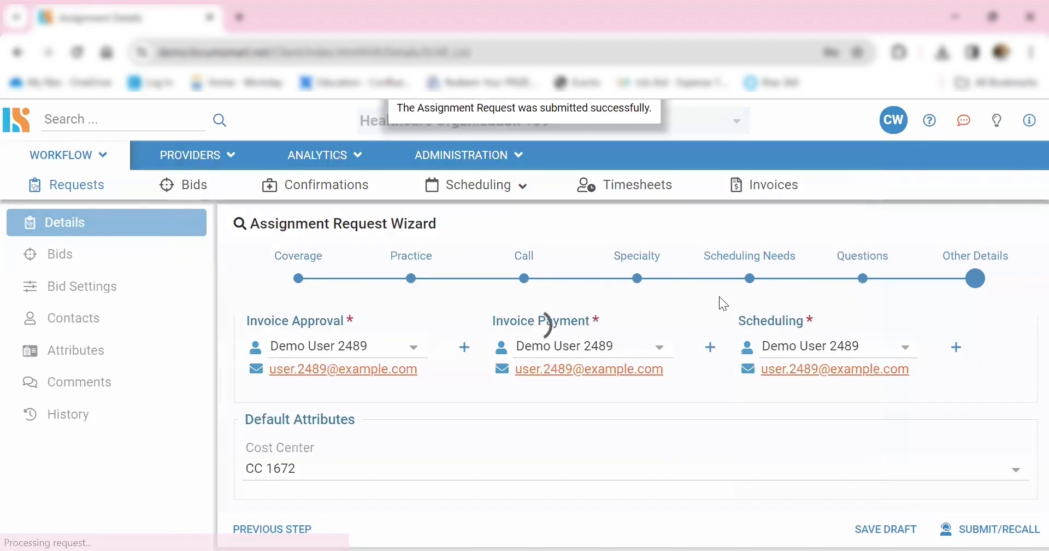